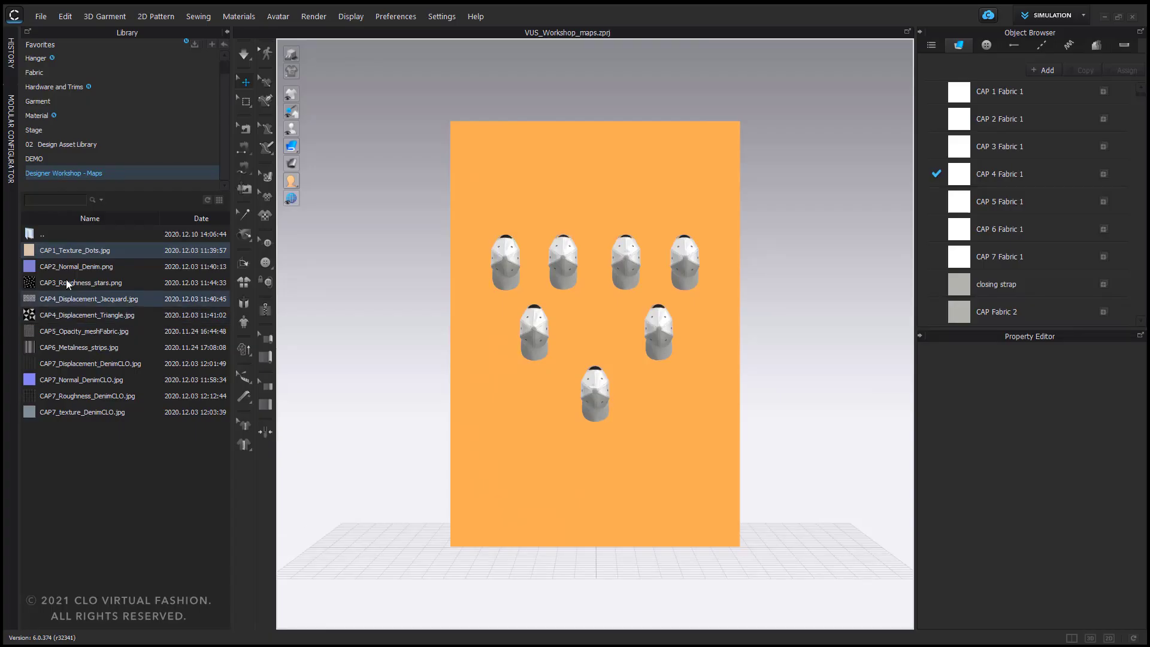
# Apply CAP1_Texture_Dots.jpg as the texture map of CAP 1 Fabric 1.
pyautogui.click(60, 249)
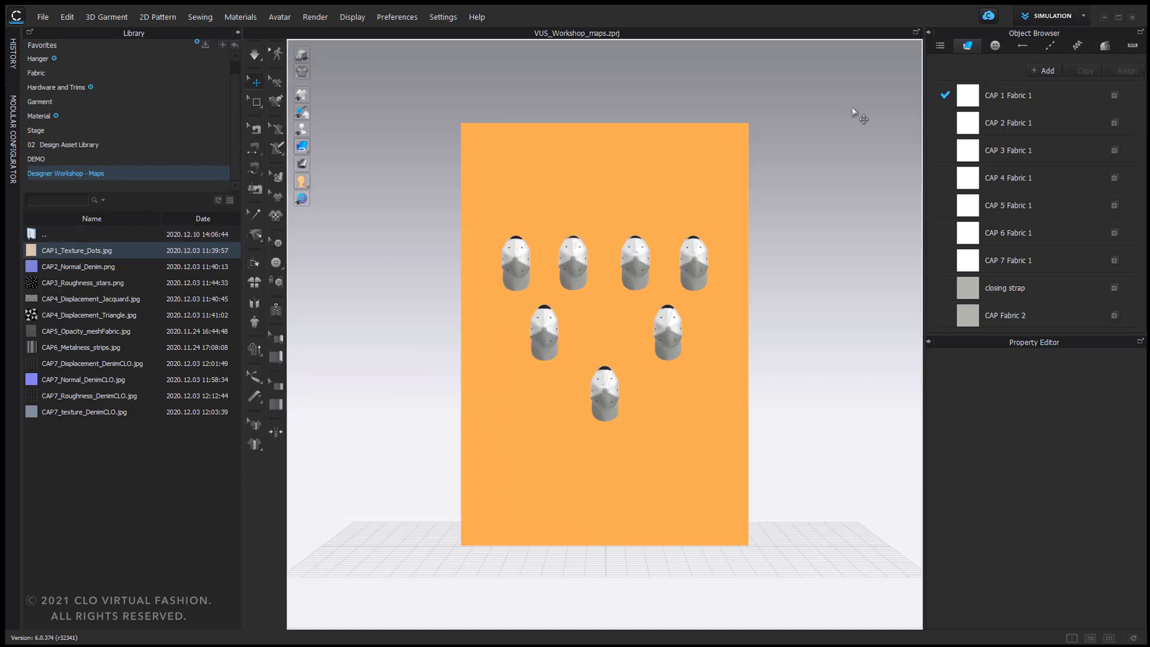
pyautogui.click(1014, 95)
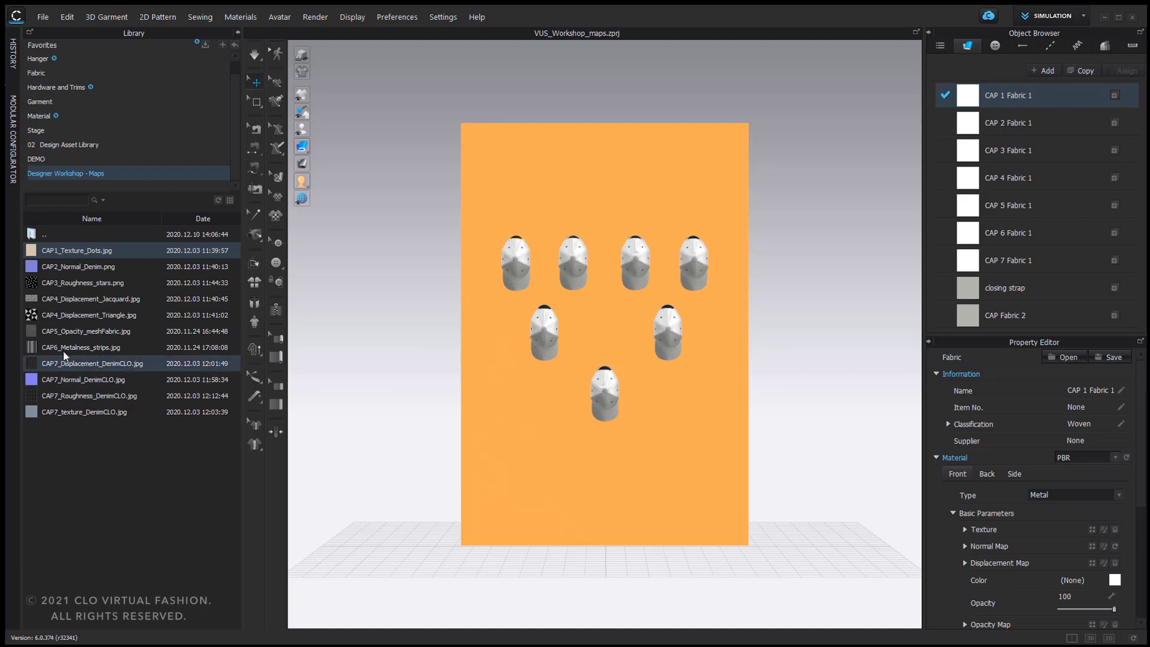
pyautogui.doubleClick(31, 255)
pyautogui.moveTo(60, 256); pyautogui.dragTo(1091, 529)
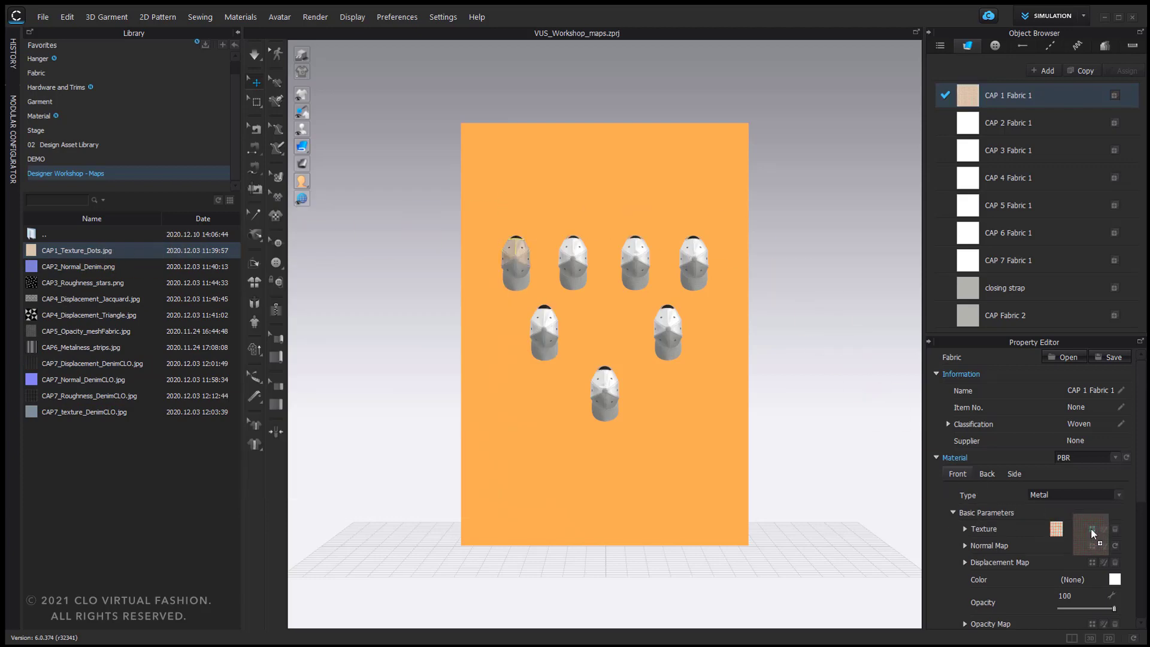
pyautogui.scroll(5, 509, 287)
pyautogui.scroll(8, 607, 372)
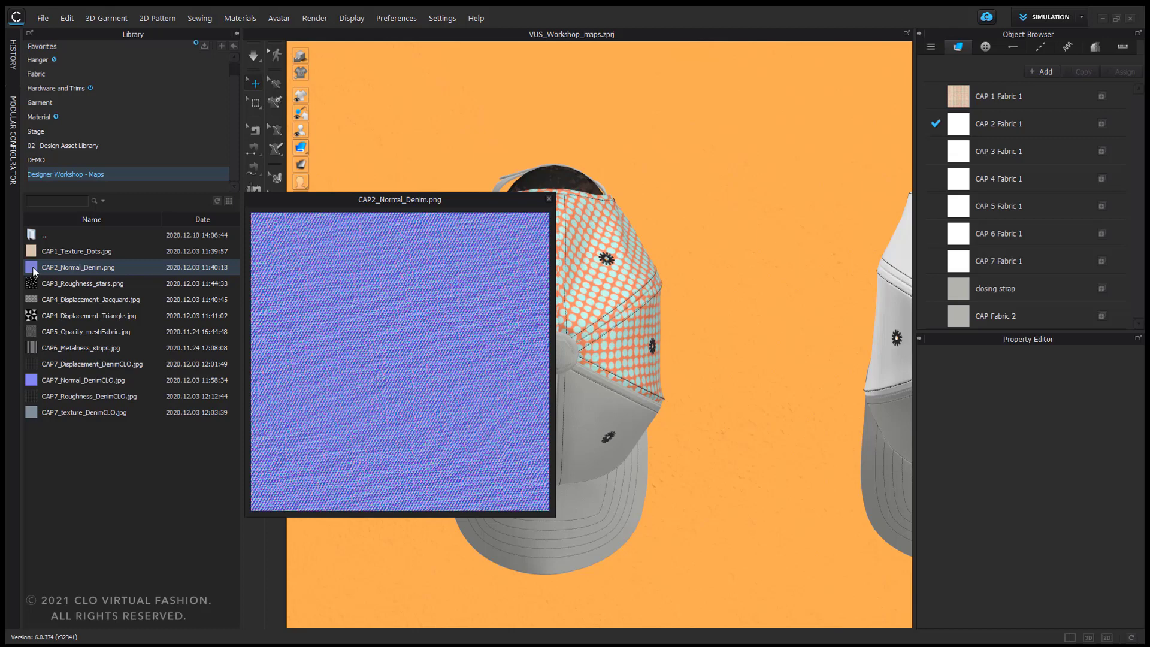
# Apply CAP2_Normal_Denim.png as the normal map of CAP 2 Fabric 1.
pyautogui.moveTo(762, 391); pyautogui.dragTo(446, 383, button='middle')
pyautogui.scroll(2, 575, 375)
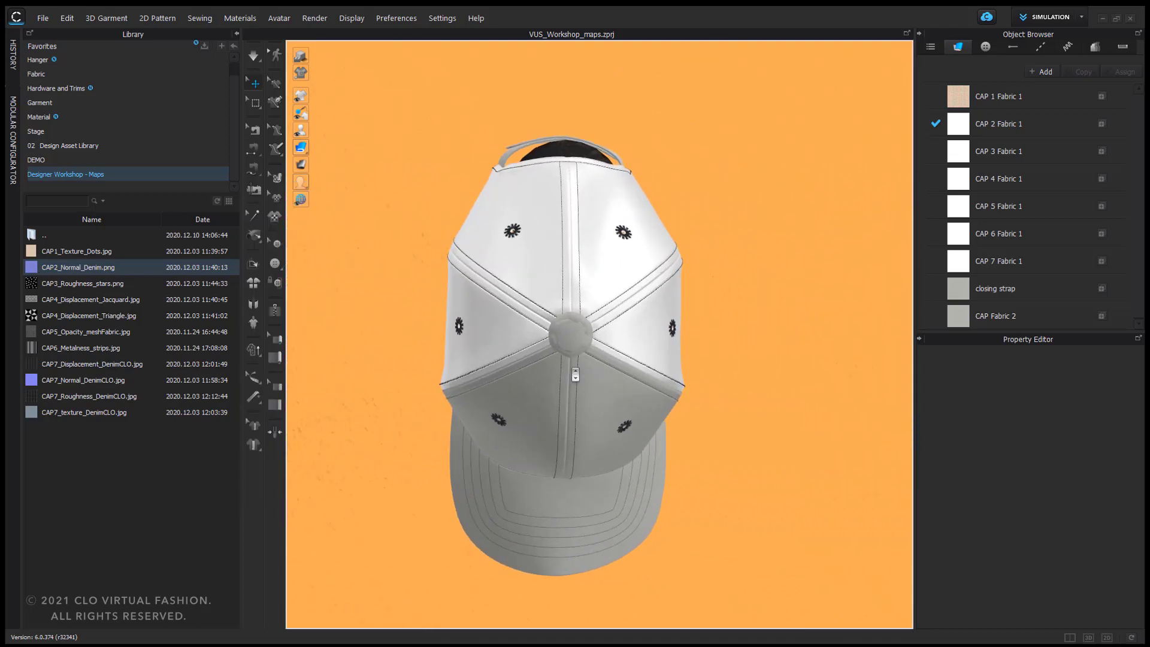
pyautogui.moveTo(575, 375); pyautogui.dragTo(589, 363, button='middle')
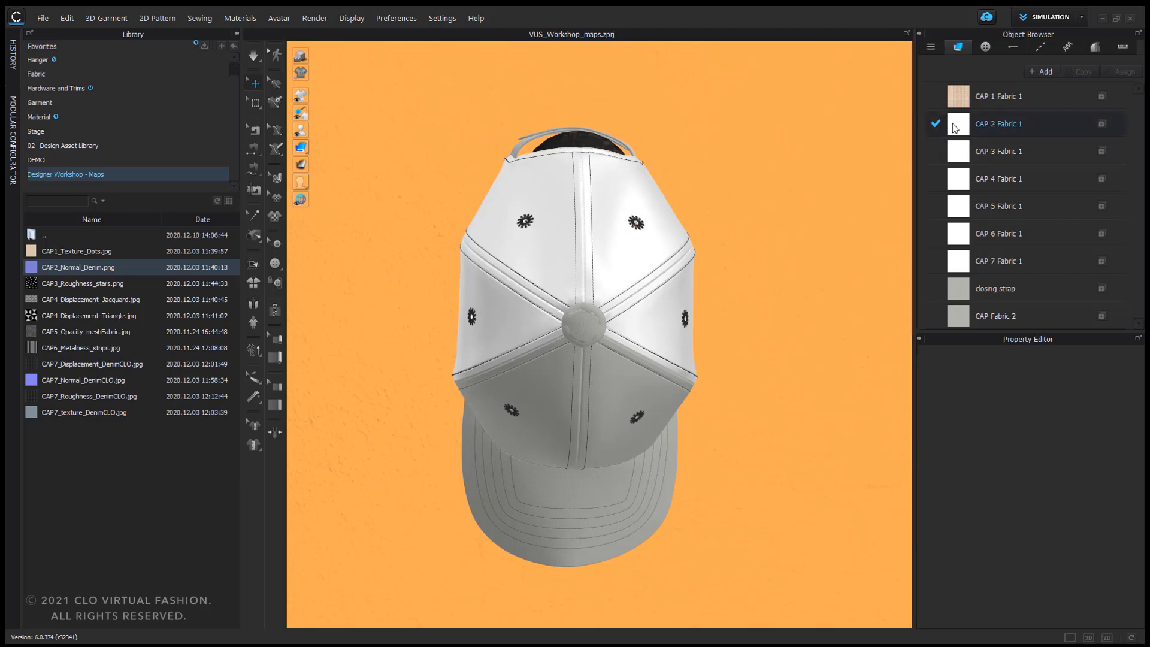
pyautogui.click(992, 124)
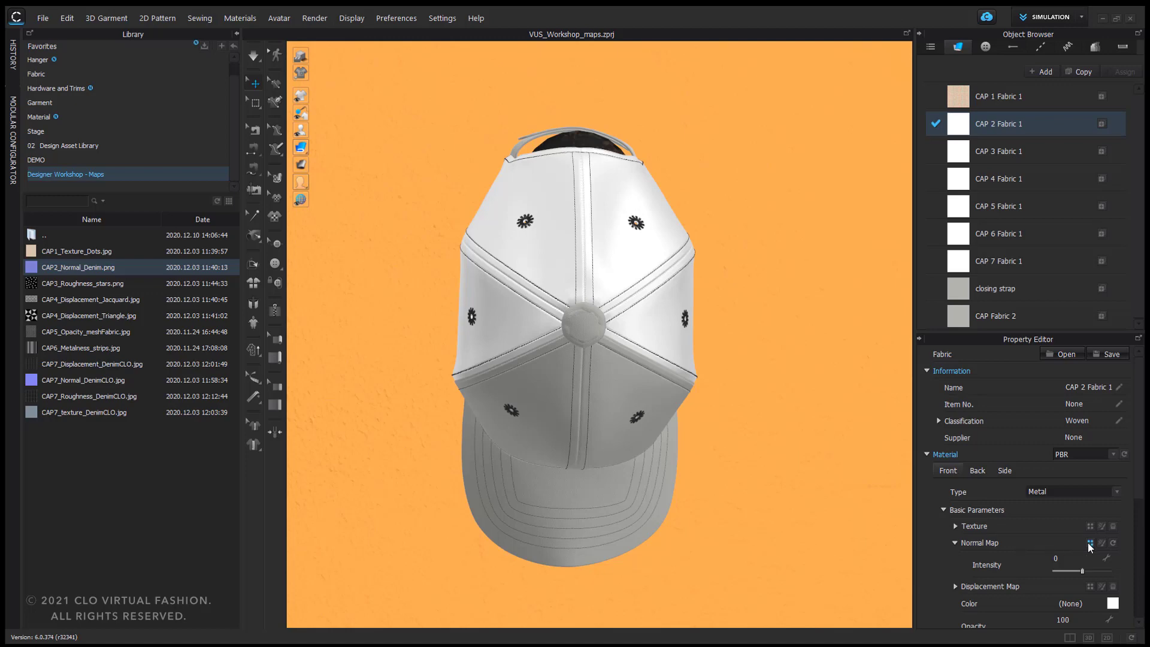
pyautogui.moveTo(37, 268); pyautogui.dragTo(1090, 541)
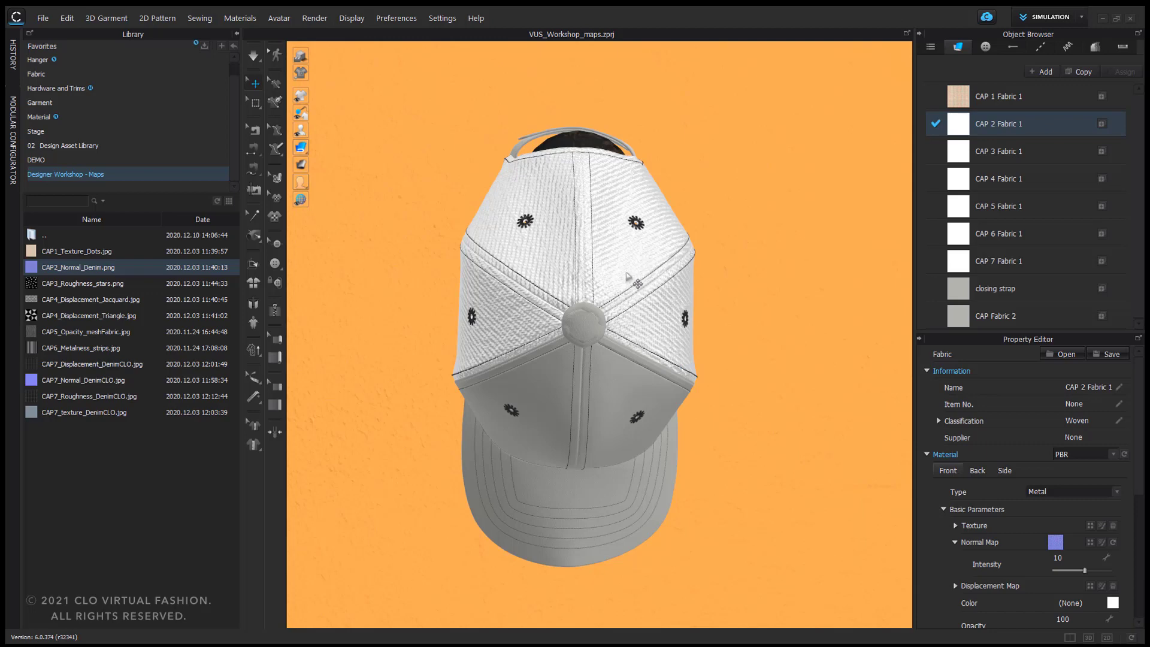
# Set the normal map intensity of CAP 2 Fabric 1 to -20 and inspect the denim relief on the cap.
pyautogui.click(1068, 559)
pyautogui.press('BackSpace')
pyautogui.write('-20')
pyautogui.press('Return')
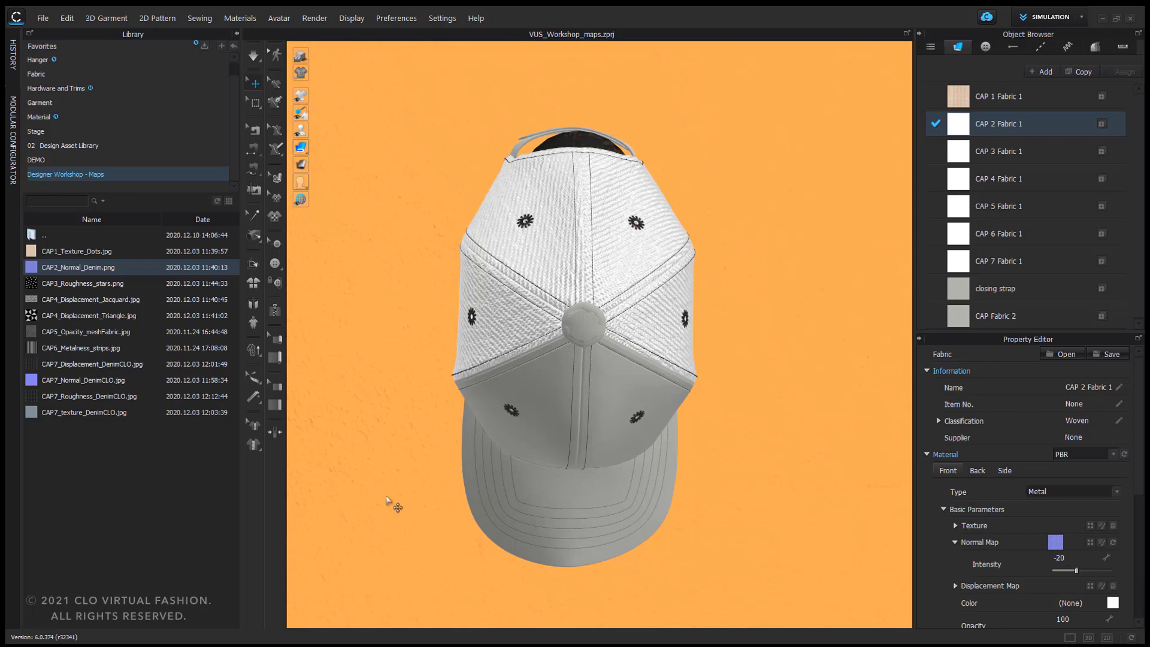
pyautogui.moveTo(520, 348); pyautogui.dragTo(762, 317, button='right')
pyautogui.scroll(3, 703, 386)
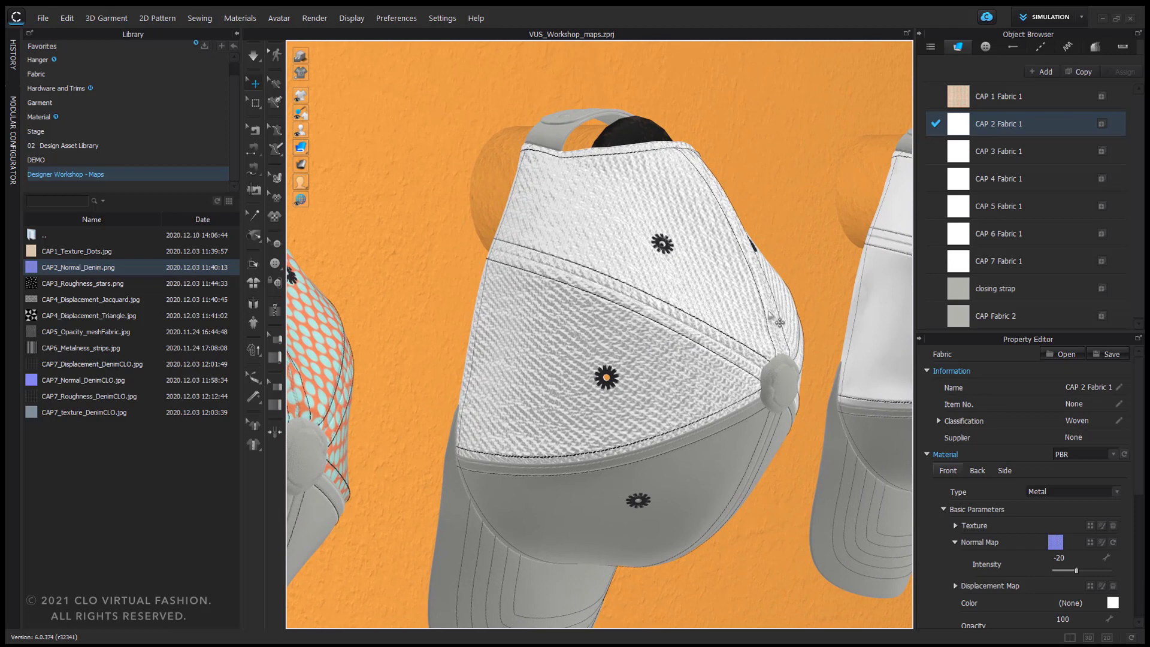
pyautogui.moveTo(779, 322); pyautogui.dragTo(740, 321, button='right')
pyautogui.moveTo(745, 324); pyautogui.dragTo(806, 296, button='middle')
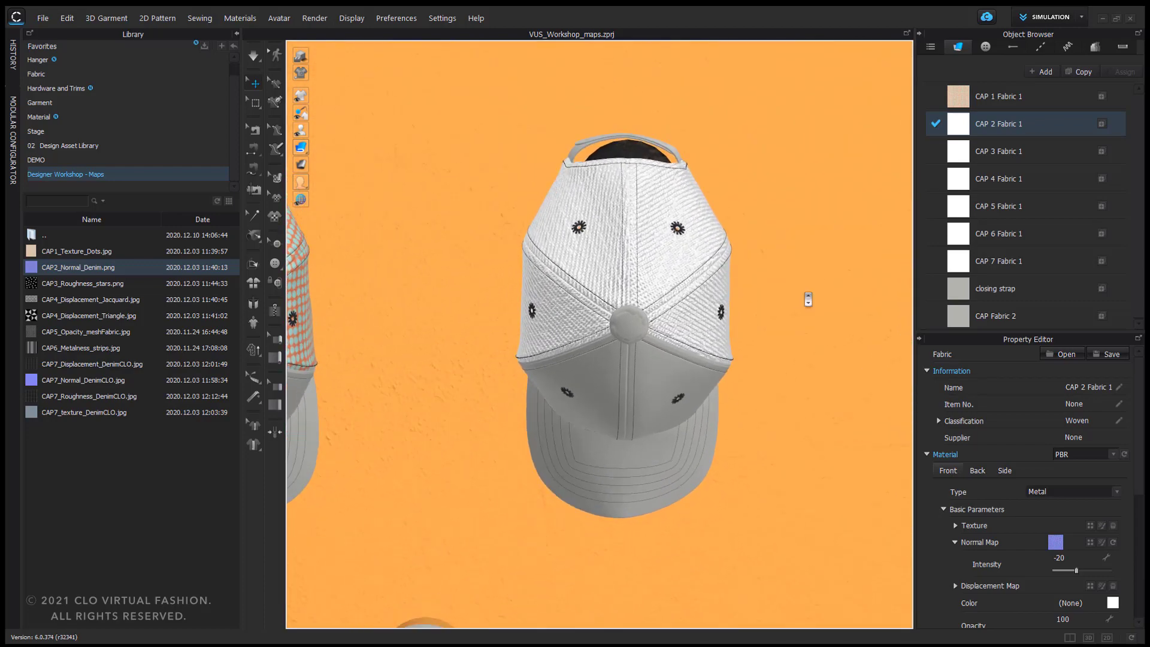
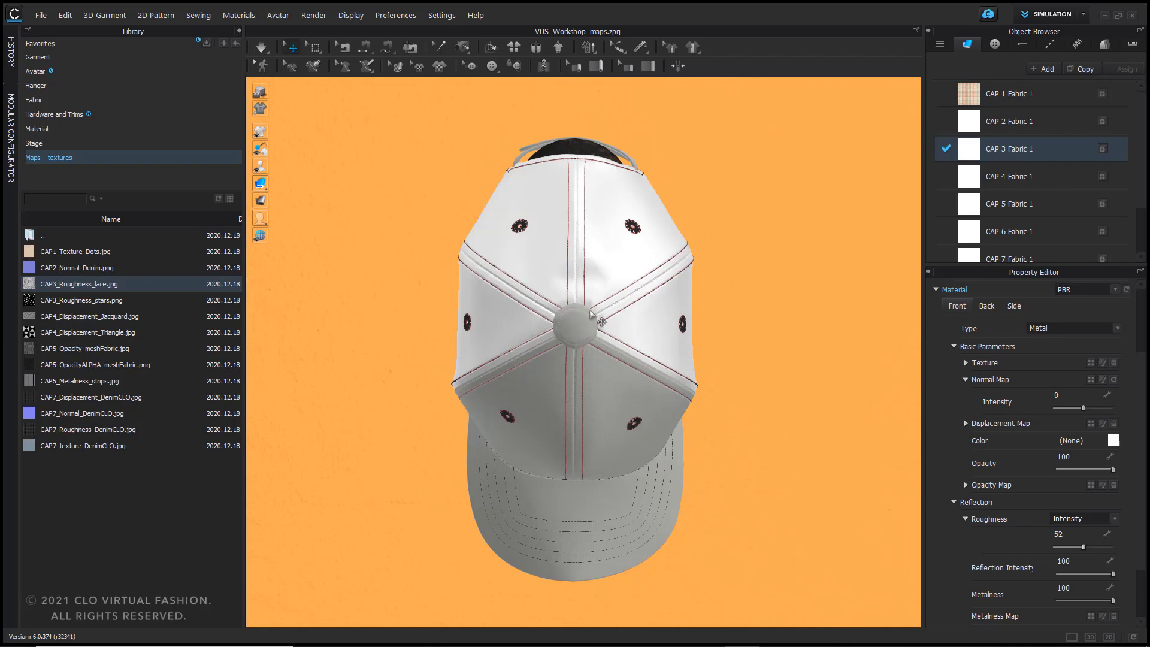
# Set CAP 3 Fabric 1's type to Fabric_Matte and apply CAP3_Roughness_lace.jpg as its roughness map with Invert off.
pyautogui.click(1056, 328)
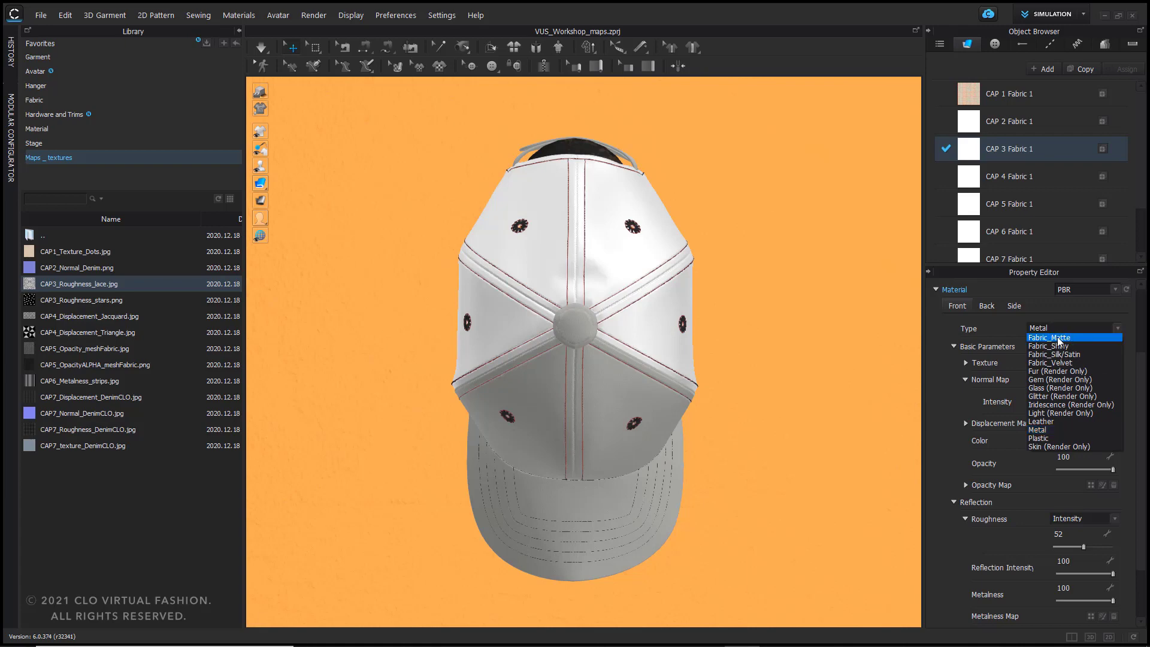
pyautogui.click(1062, 337)
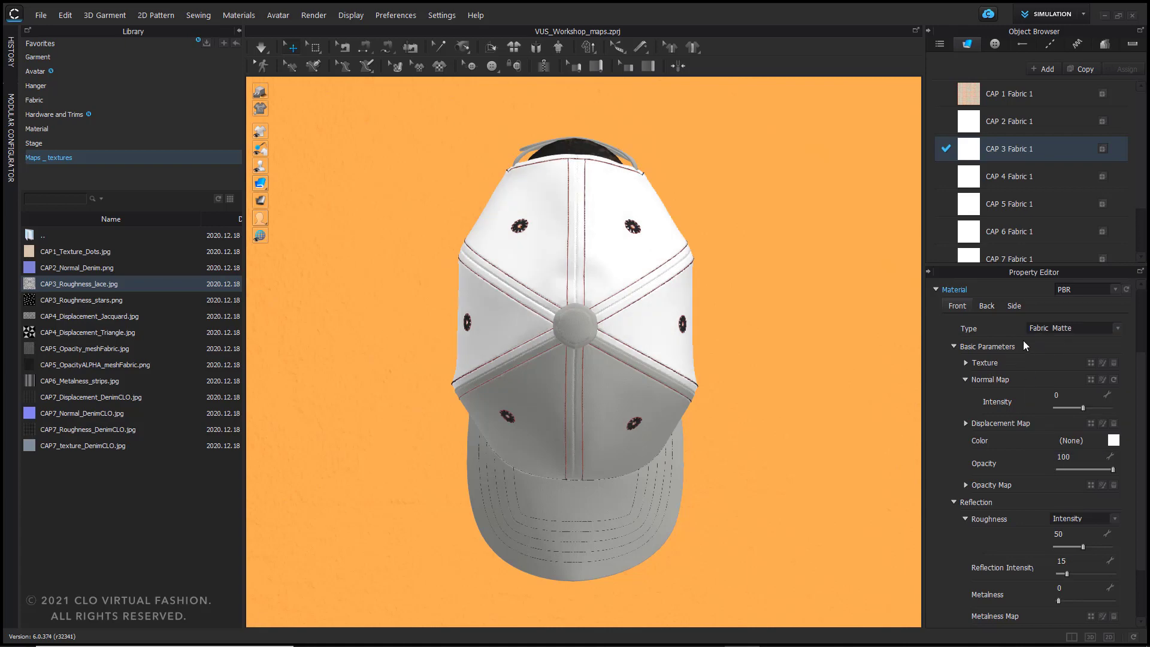
pyautogui.moveTo(60, 283)
pyautogui.click(1081, 517)
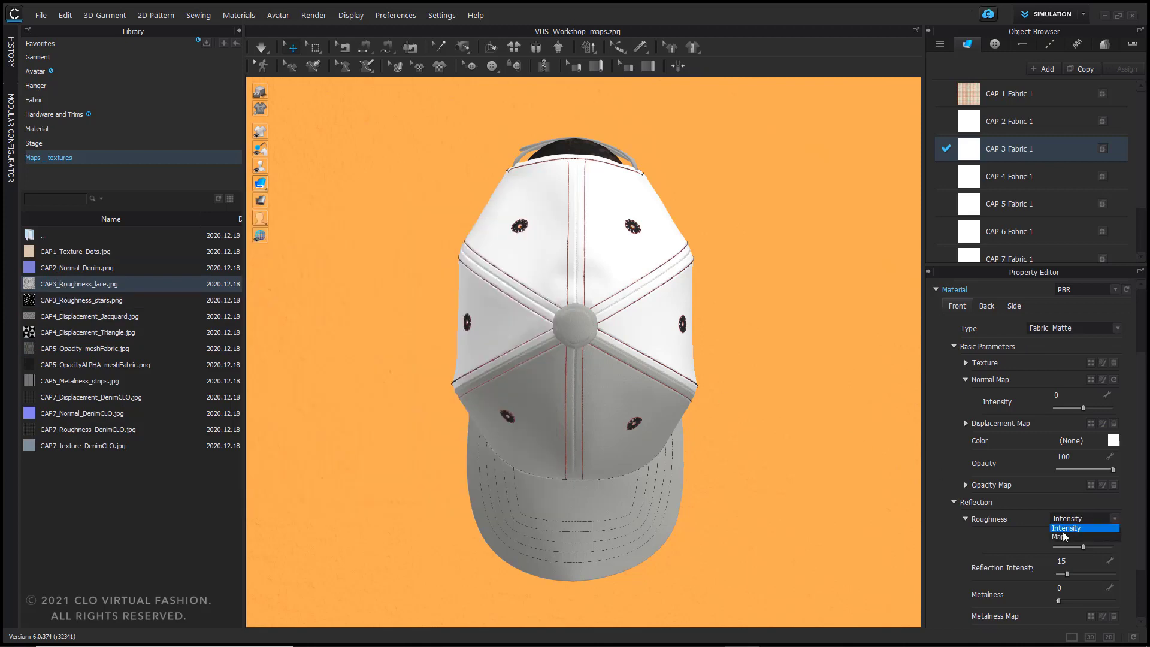
pyautogui.click(1069, 535)
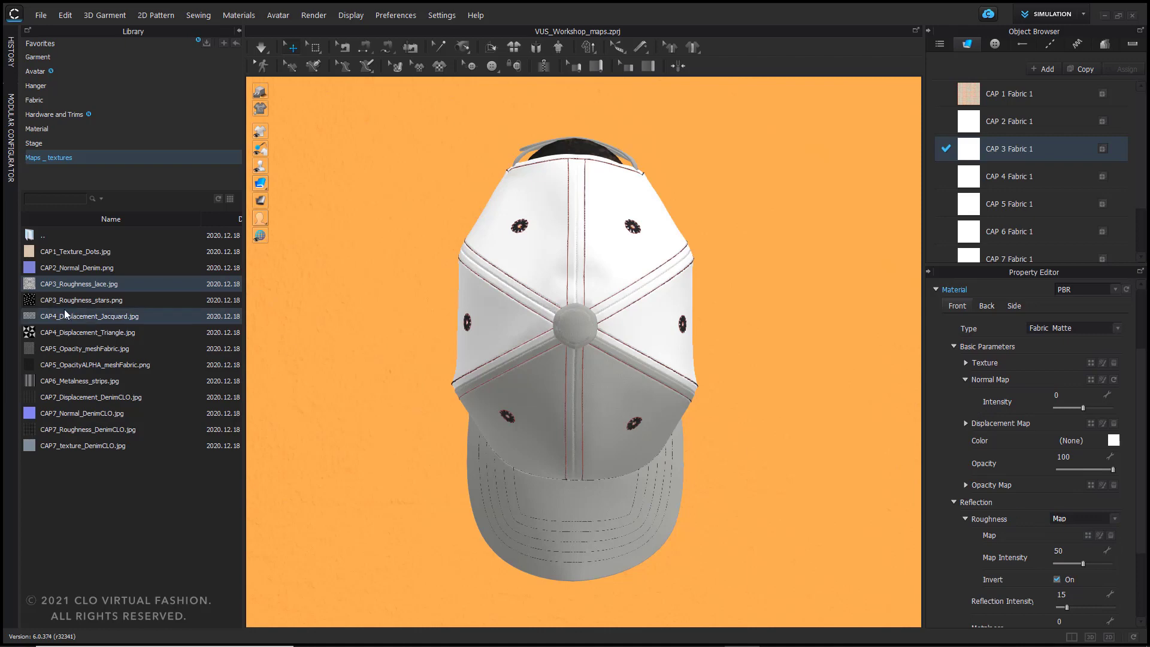
pyautogui.moveTo(73, 284); pyautogui.dragTo(1080, 535)
pyautogui.moveTo(637, 292); pyautogui.dragTo(766, 372, button='right')
pyautogui.scroll(3, 635, 259)
pyautogui.moveTo(600, 231); pyautogui.dragTo(609, 308, button='right')
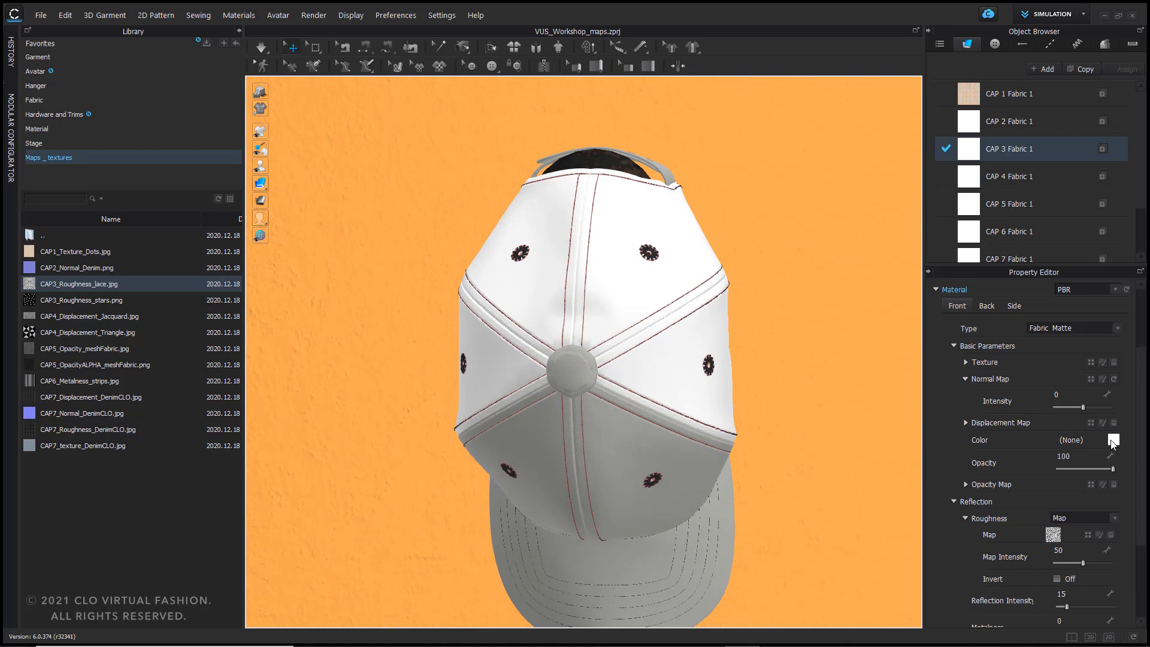
# Change the color of CAP 3 Fabric 1 to the Pantone swatch Maritime Blue.
pyautogui.click(1113, 440)
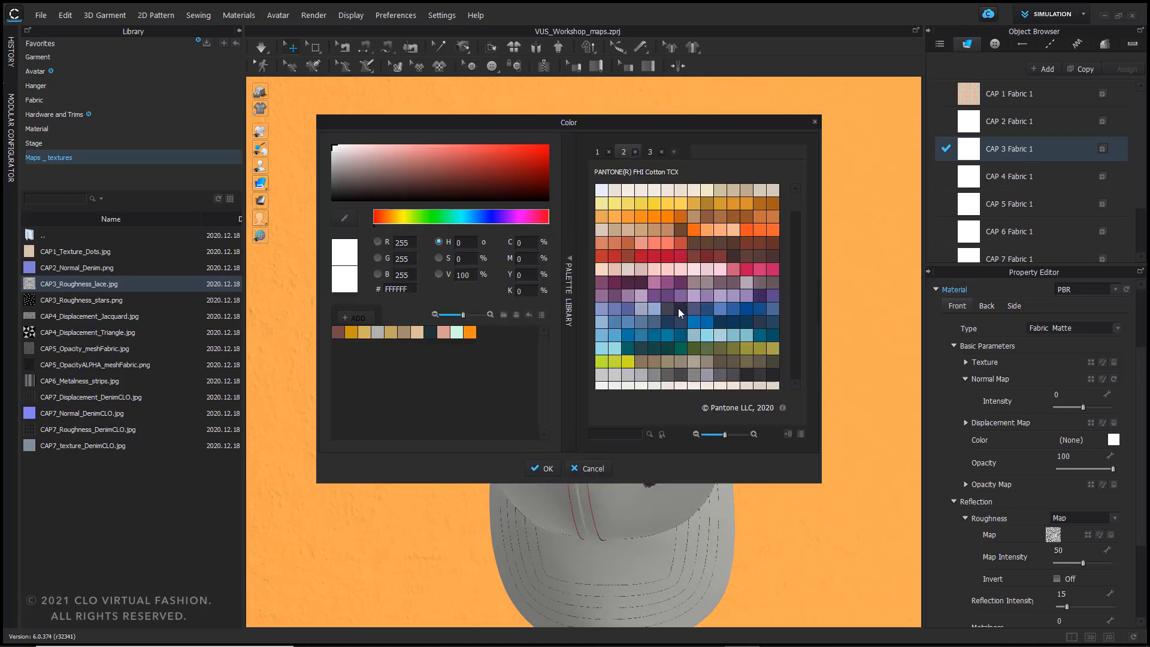
pyautogui.click(680, 308)
pyautogui.click(548, 468)
pyautogui.moveTo(665, 466)
pyautogui.mouseDown(button='right')
pyautogui.moveTo(635, 467)
pyautogui.moveTo(706, 465)
pyautogui.moveTo(667, 465)
pyautogui.mouseUp(button='right')
pyautogui.moveTo(667, 464); pyautogui.dragTo(671, 418, button='middle')
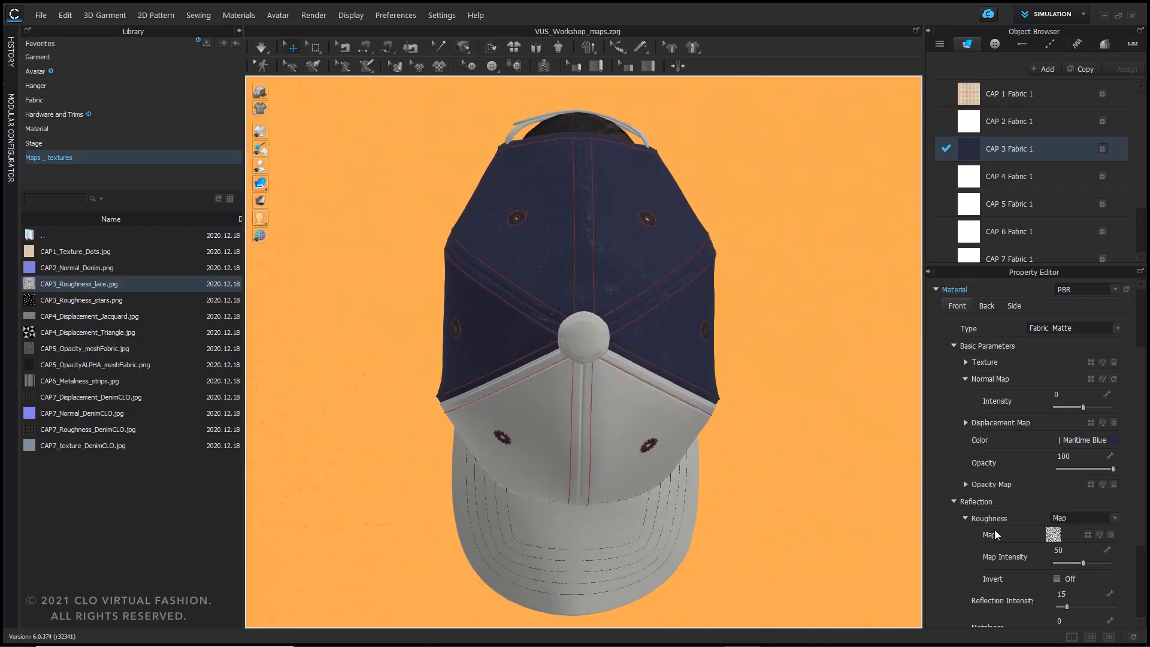
# Set the roughness map intensity of CAP 3 Fabric 1 to 53 and its reflection intensity to 49.
pyautogui.scroll(-3, 1054, 509)
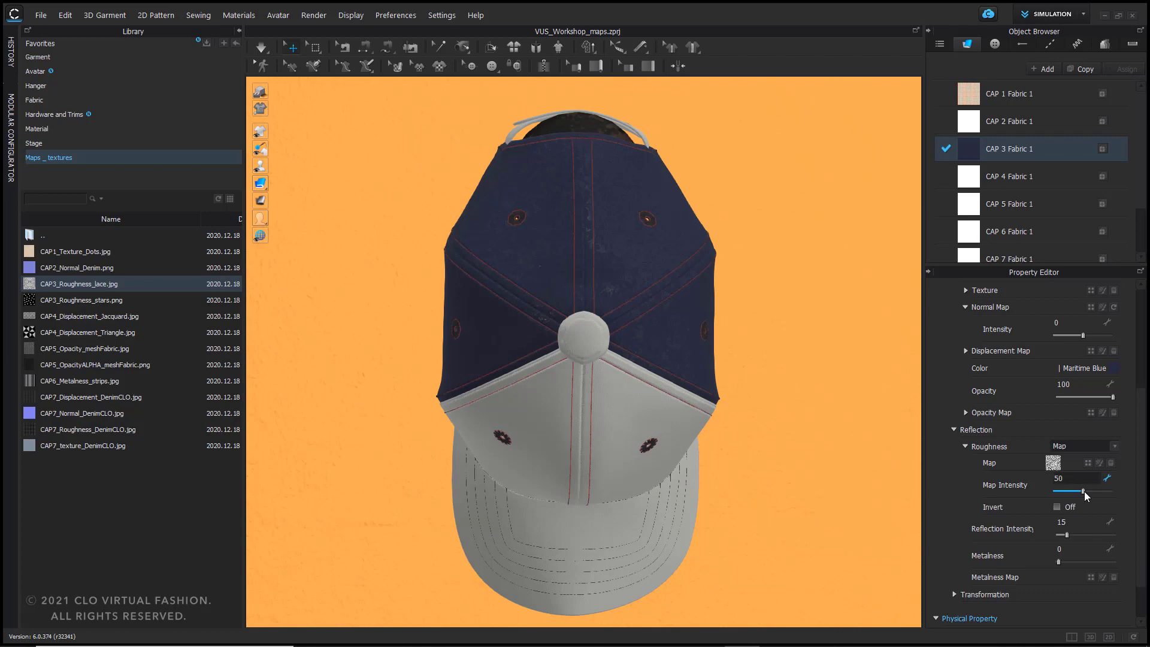
pyautogui.moveTo(1075, 497)
pyautogui.mouseDown()
pyautogui.moveTo(1060, 506)
pyautogui.moveTo(1074, 502)
pyautogui.mouseUp()
pyautogui.moveTo(1101, 490)
pyautogui.mouseDown()
pyautogui.moveTo(1119, 490)
pyautogui.moveTo(1088, 487)
pyautogui.mouseUp()
pyautogui.click(1067, 534)
pyautogui.moveTo(1079, 534)
pyautogui.mouseDown()
pyautogui.moveTo(1130, 537)
pyautogui.moveTo(1062, 537)
pyautogui.moveTo(1138, 534)
pyautogui.moveTo(1085, 534)
pyautogui.mouseUp()
pyautogui.moveTo(1081, 490)
pyautogui.mouseDown()
pyautogui.moveTo(1109, 488)
pyautogui.moveTo(1092, 491)
pyautogui.mouseUp()
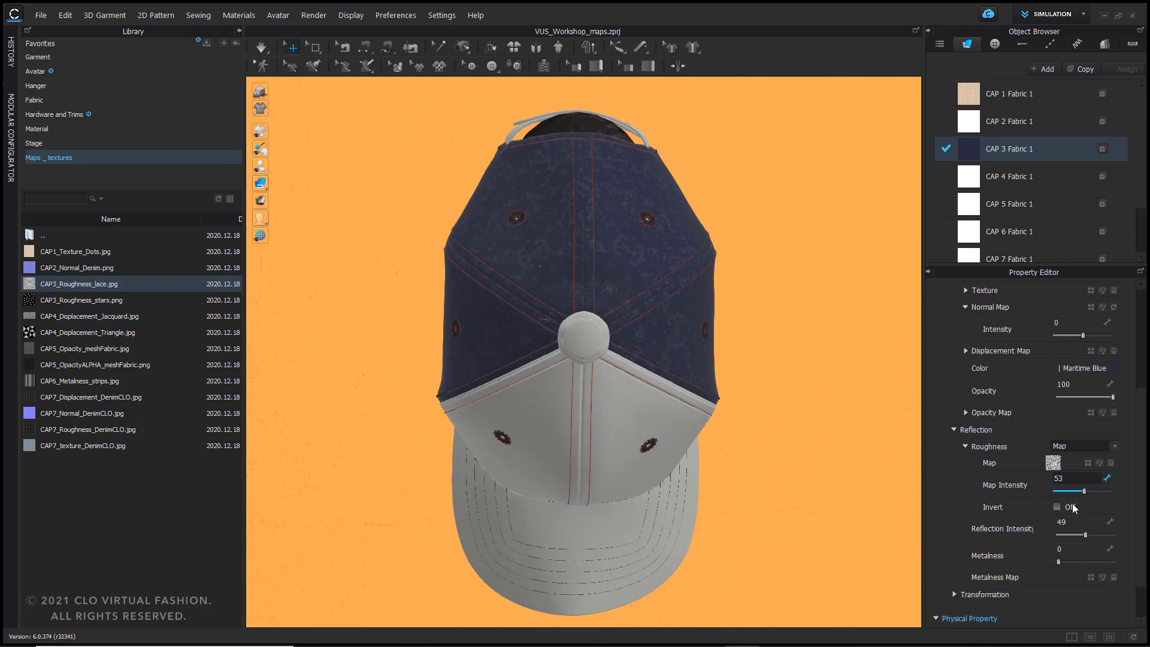
pyautogui.moveTo(755, 419); pyautogui.dragTo(617, 351, button='right')
pyautogui.scroll(2, 616, 351)
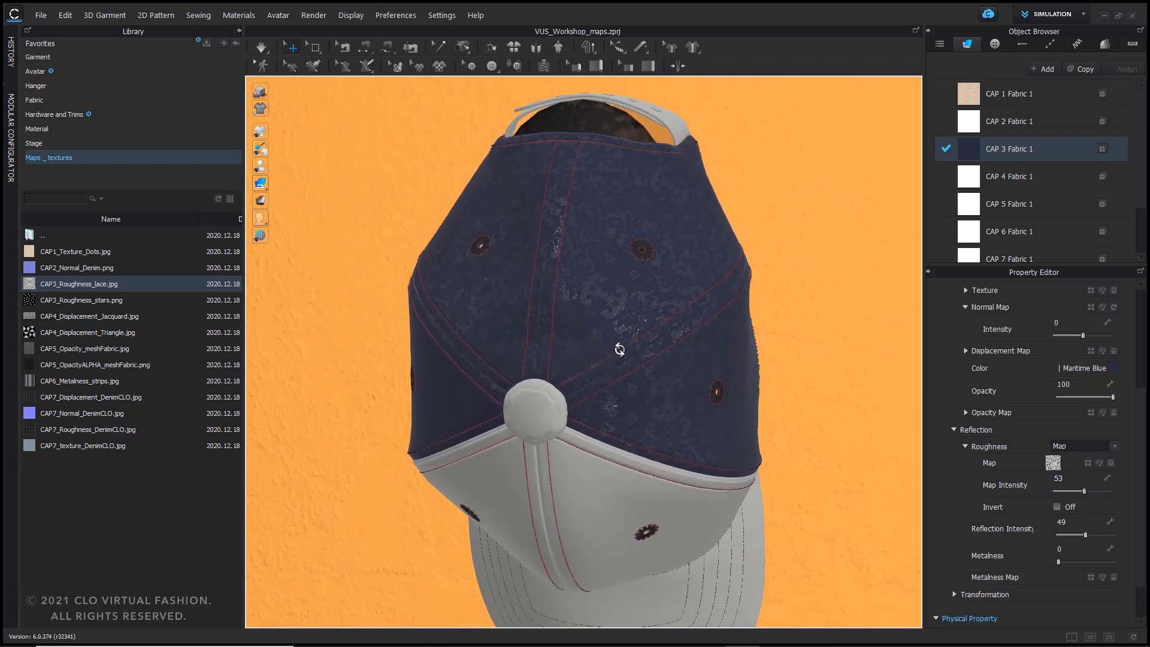
# Compare the lace roughness map with and without inversion on the blue cap, leaving Invert on.
pyautogui.moveTo(44, 284)
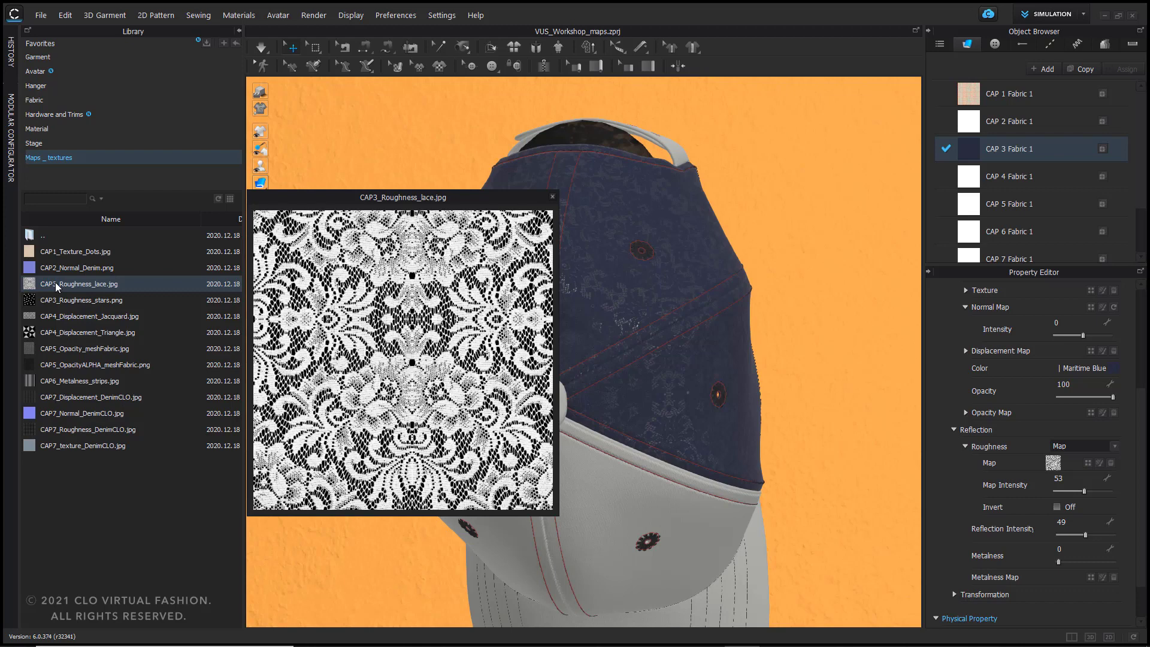
pyautogui.moveTo(689, 282)
pyautogui.mouseDown(button='right')
pyautogui.moveTo(732, 288)
pyautogui.moveTo(706, 286)
pyautogui.mouseUp(button='right')
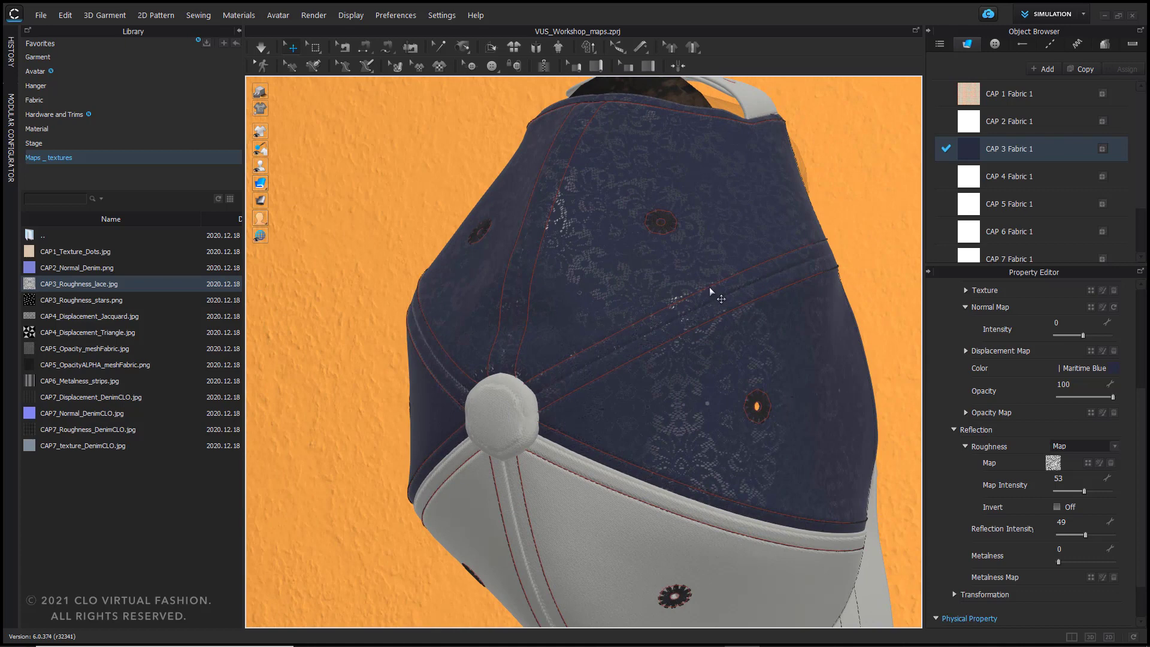
pyautogui.click(1058, 506)
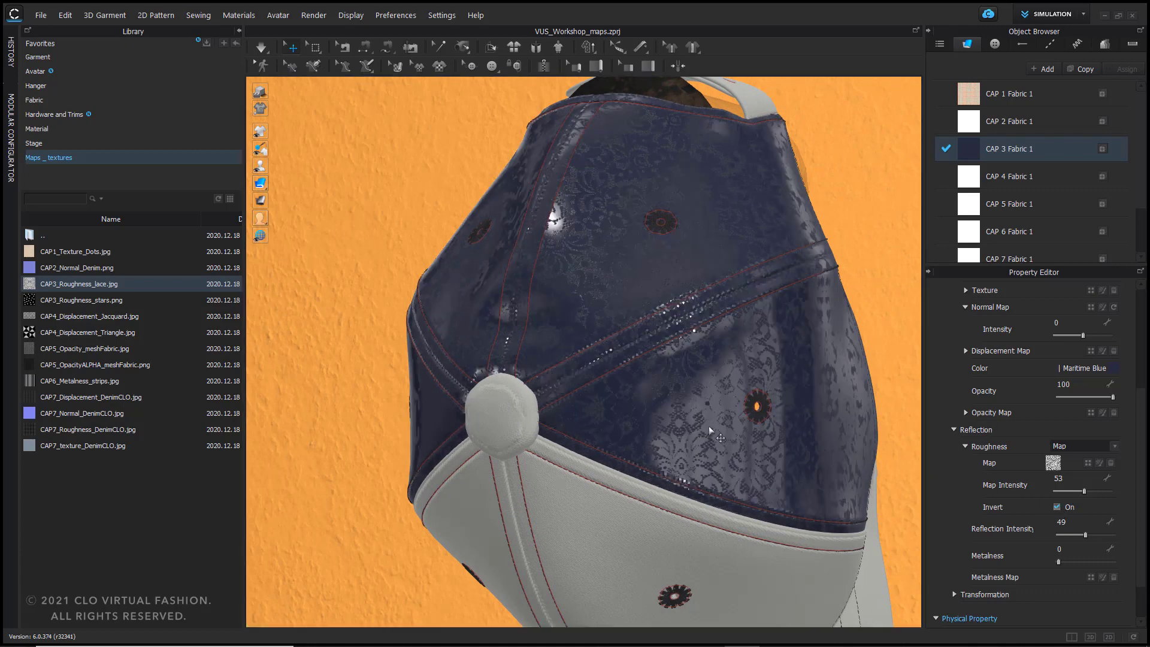
pyautogui.click(1057, 507)
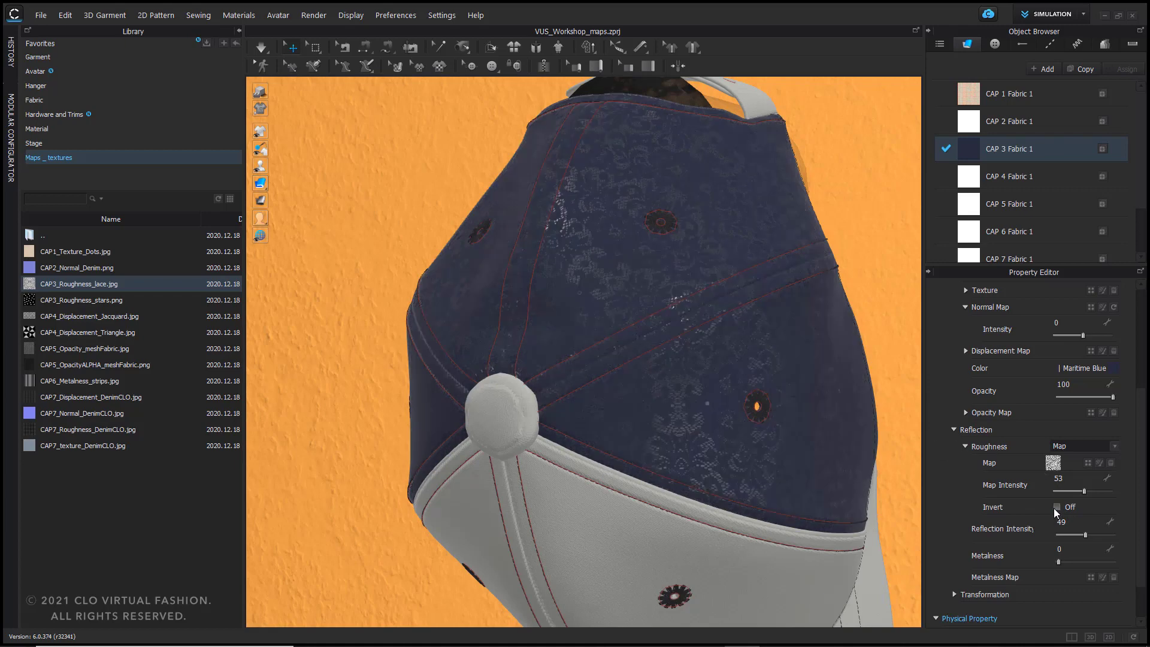
pyautogui.click(1057, 506)
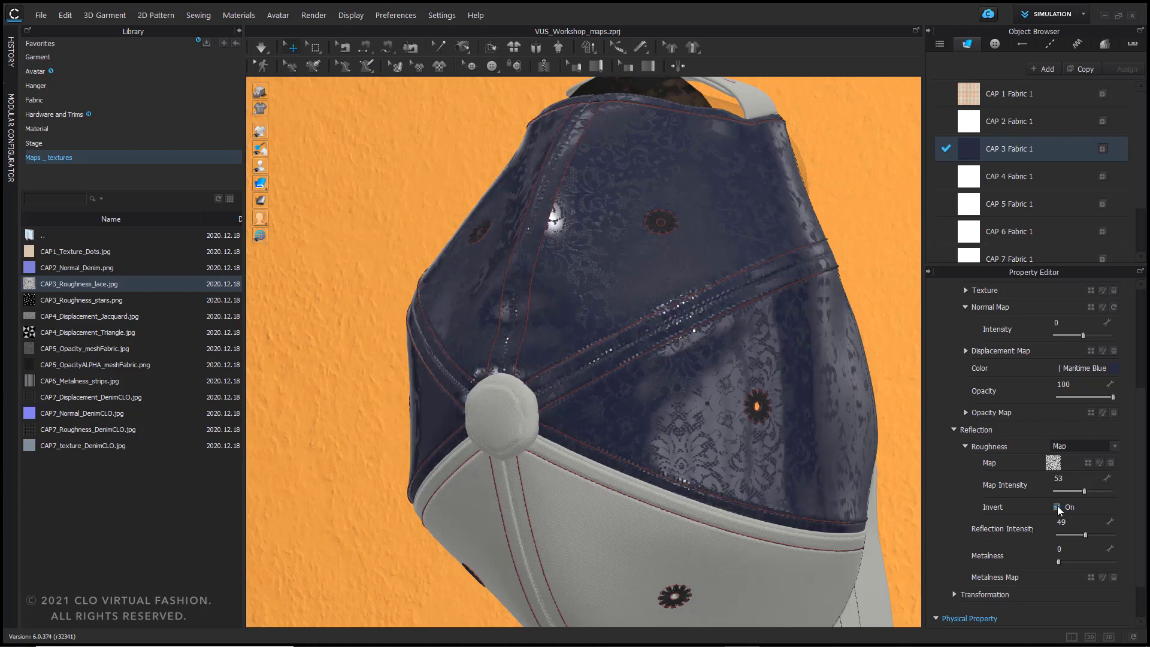
pyautogui.moveTo(766, 438); pyautogui.dragTo(746, 418, button='right')
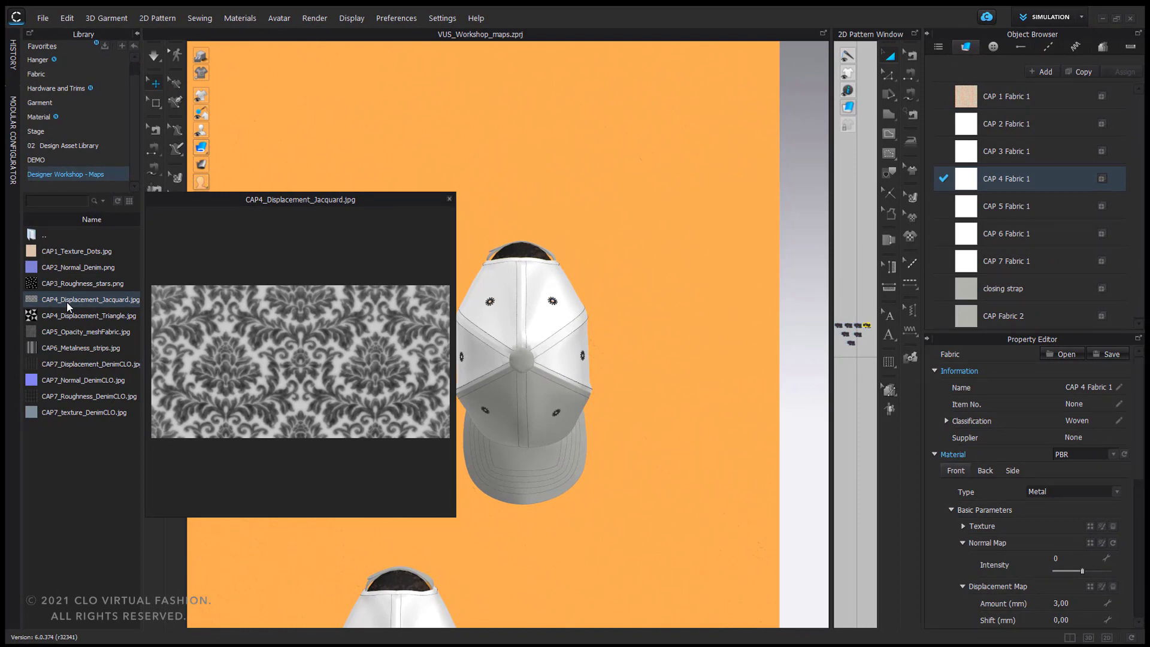
# Apply CAP4_Displacement_Jacquard.jpg as the displacement map of CAP 4 Fabric 1.
pyautogui.moveTo(68, 300); pyautogui.dragTo(365, 314)
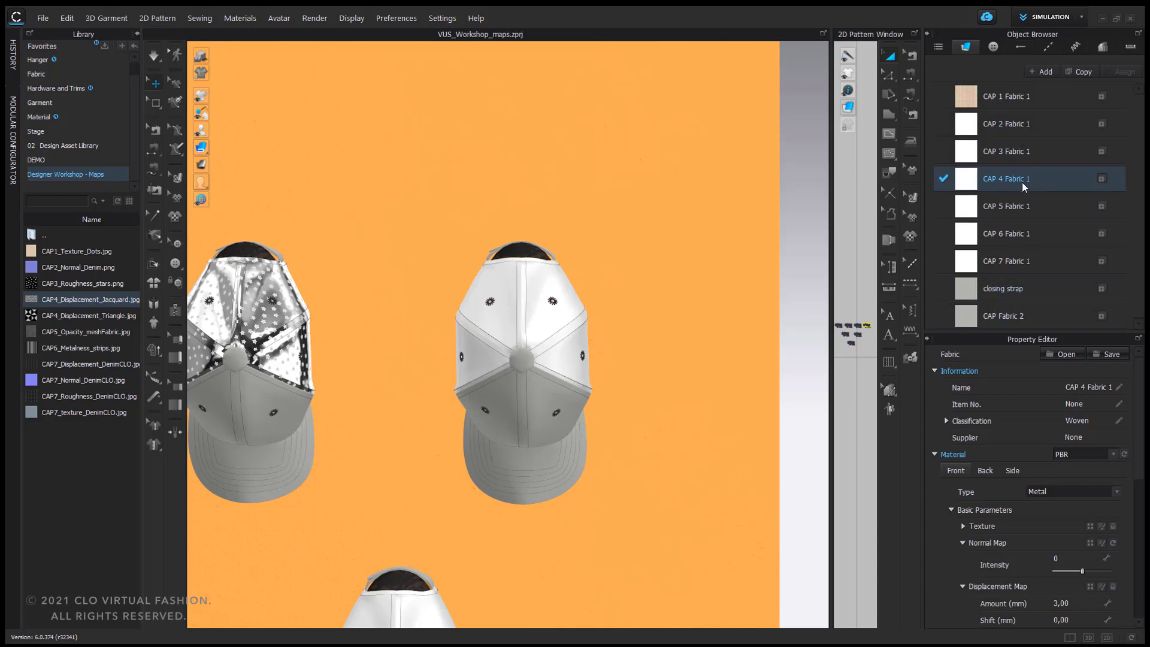
pyautogui.scroll(-3, 962, 431)
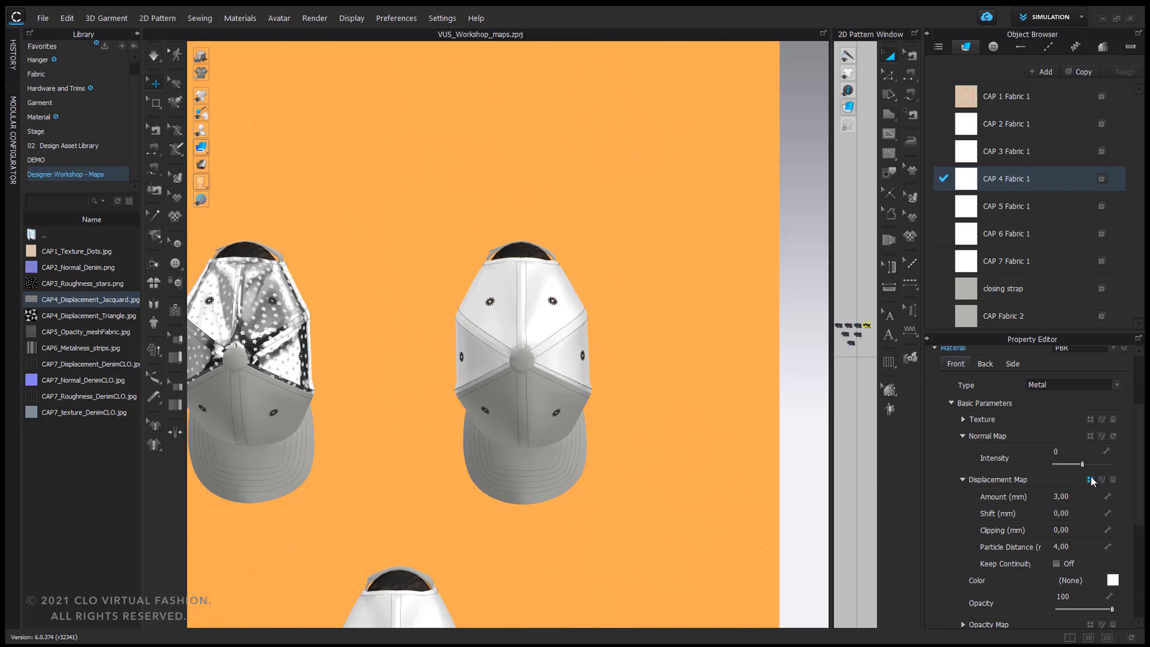
pyautogui.moveTo(37, 300); pyautogui.dragTo(1080, 477)
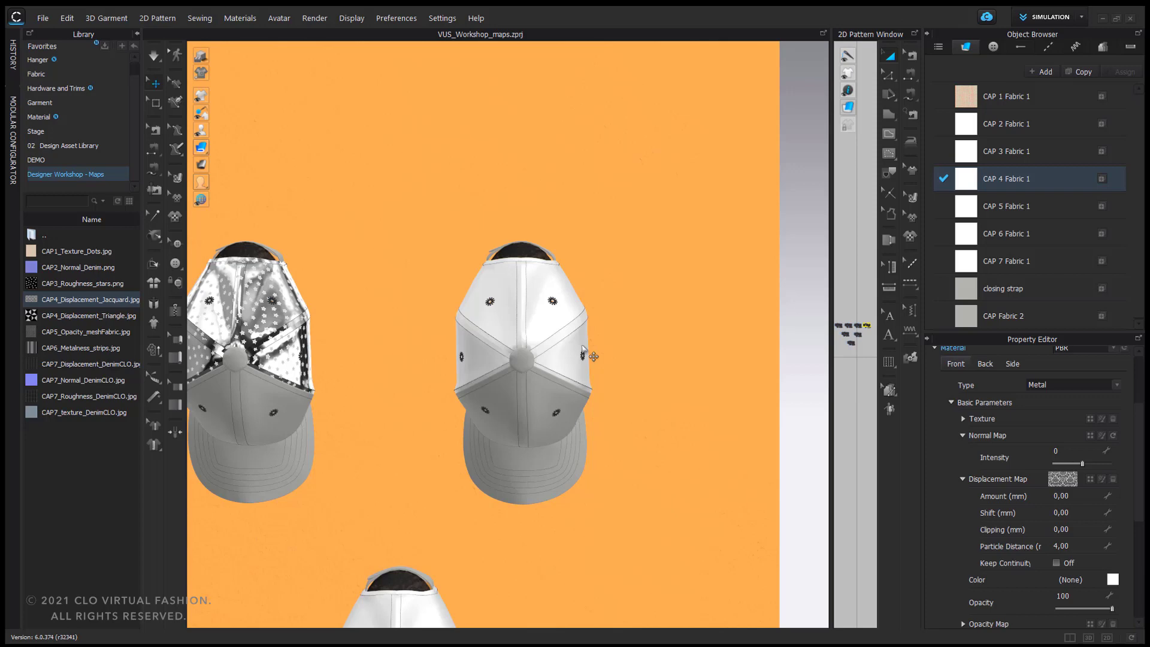
# Start an interactive render framed on the fourth cap.
pyautogui.click(313, 19)
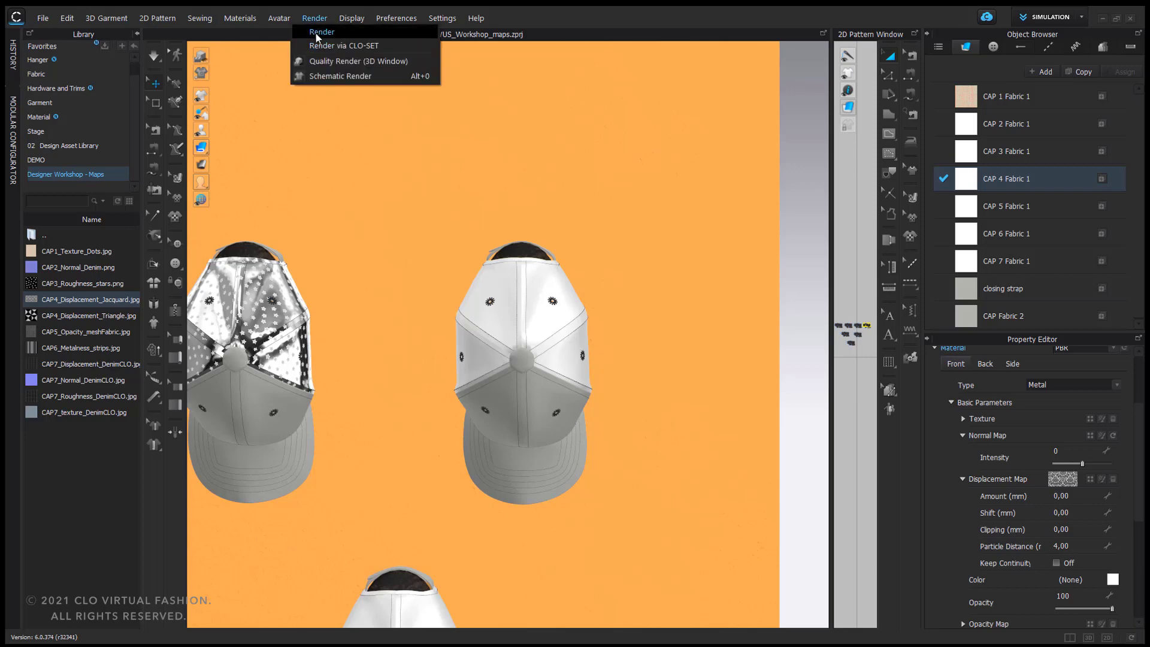
pyautogui.click(322, 33)
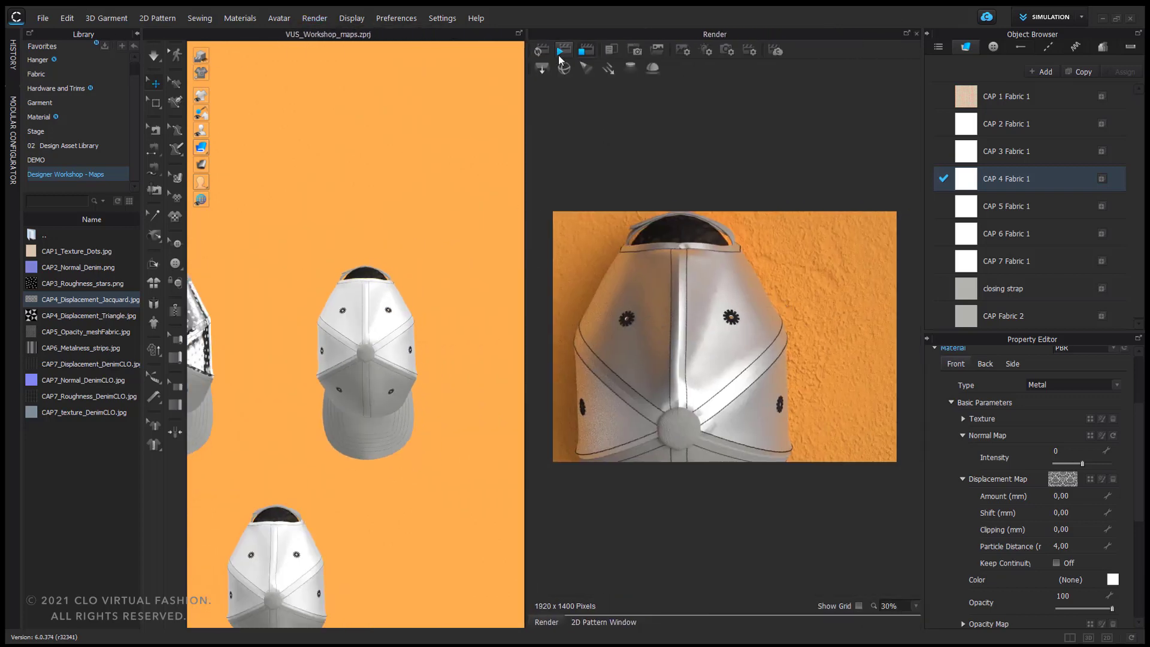
pyautogui.click(540, 53)
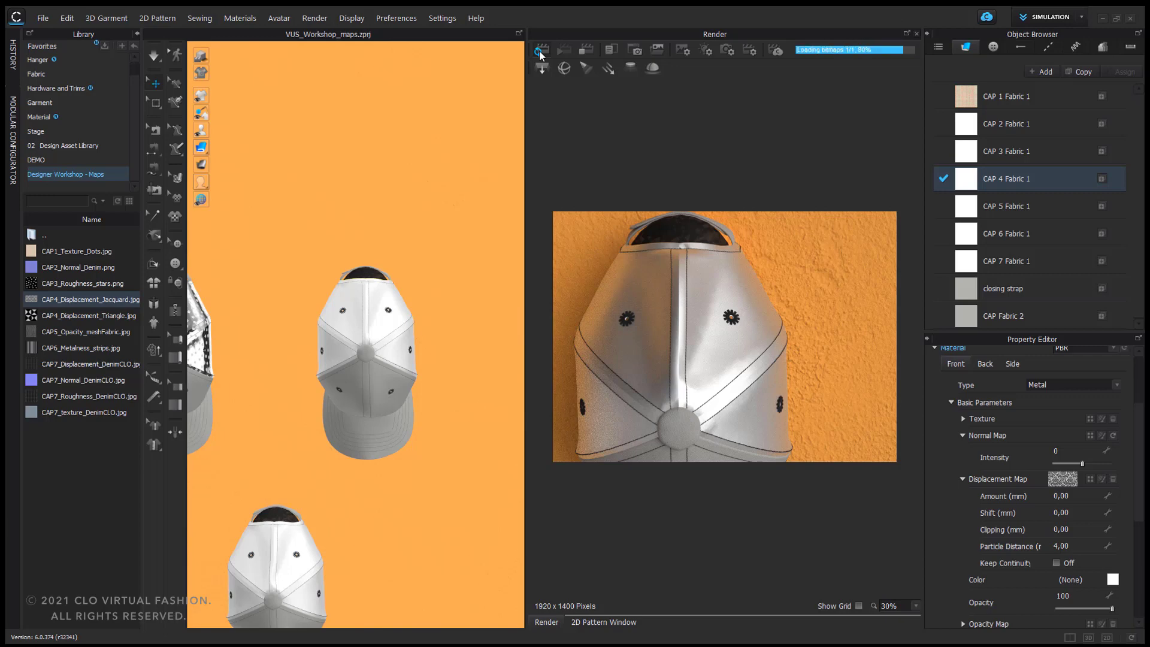
pyautogui.scroll(5, 417, 390)
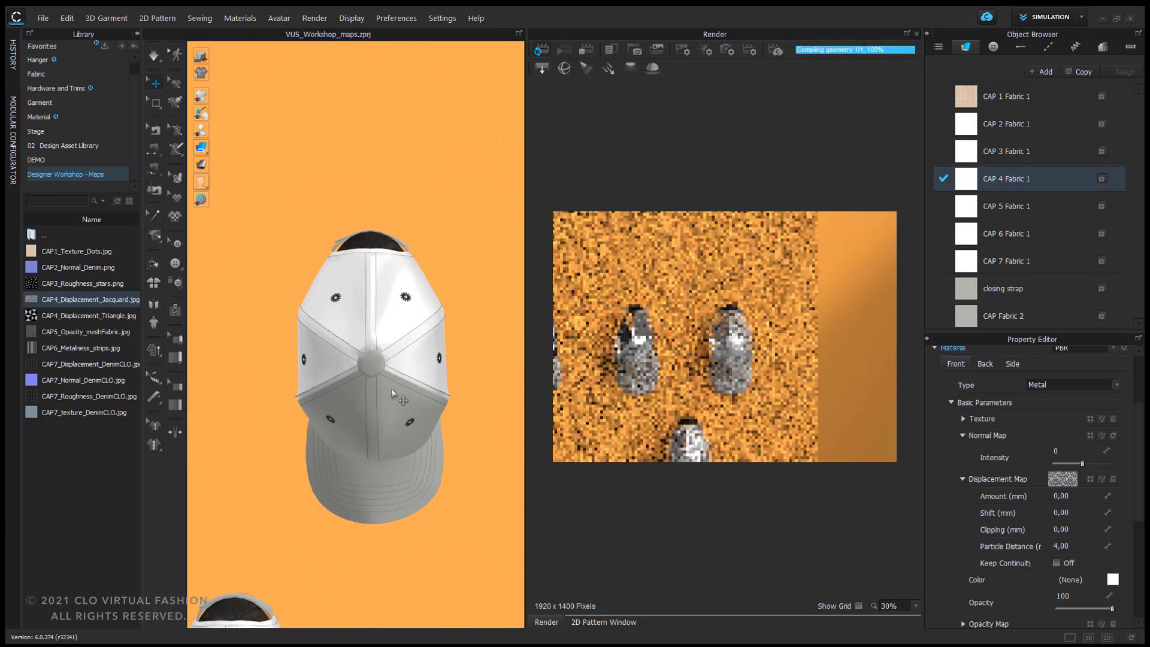
# Set the displacement amount of CAP 4 Fabric 1 to 10 mm with the fourth cap framed in the render.
pyautogui.moveTo(417, 389); pyautogui.dragTo(398, 387, button='middle')
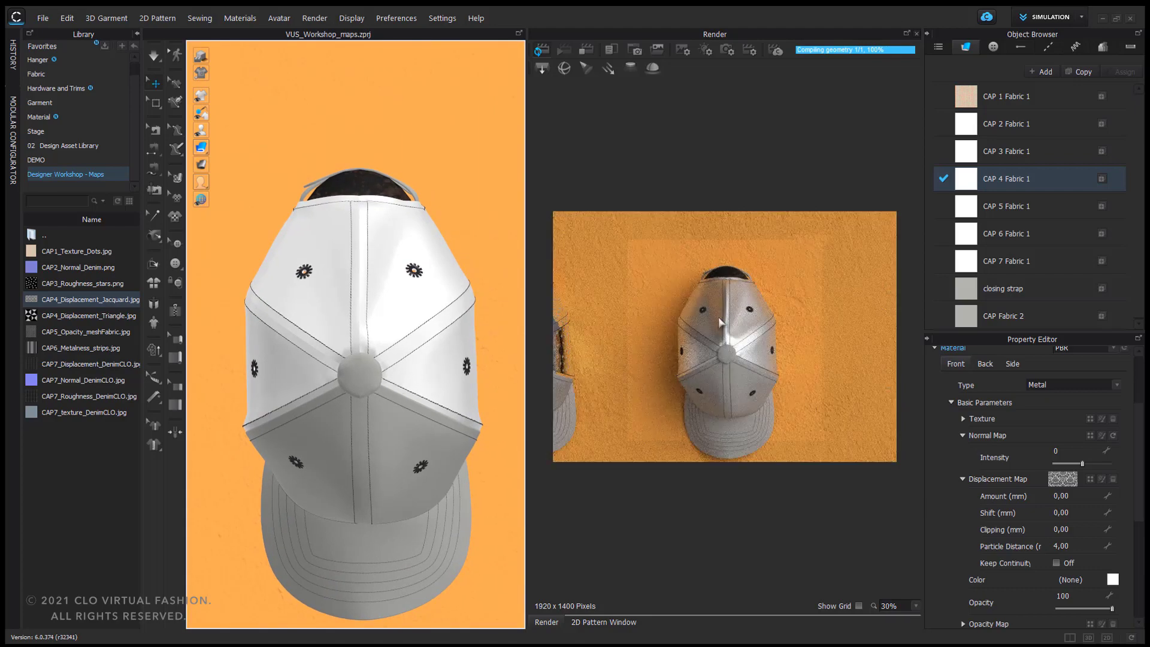
pyautogui.click(1079, 495)
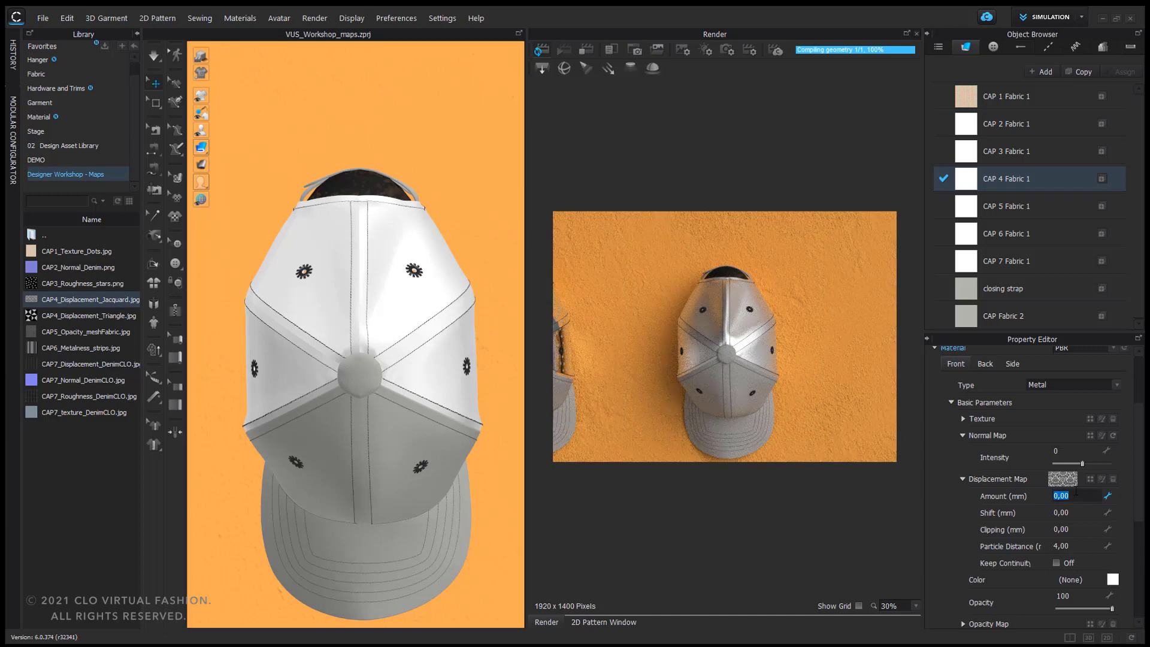
pyautogui.press('BackSpace')
pyautogui.write('10')
pyautogui.press('Return')
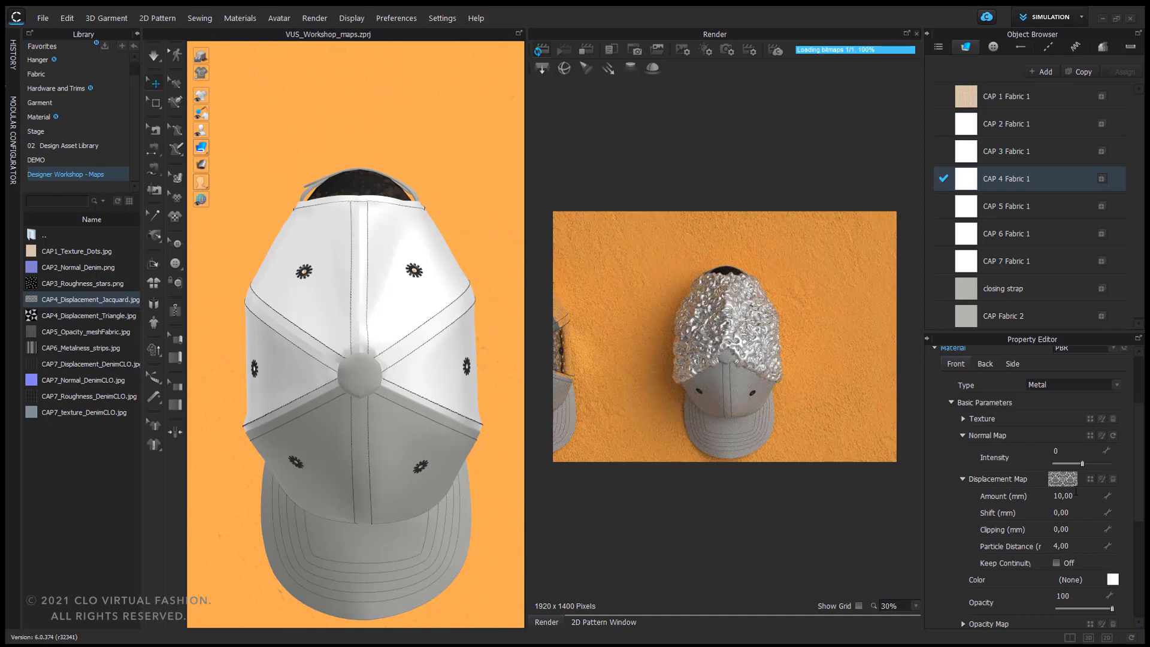
# Set the jacquard displacement amount to 0.2 mm and examine the cap's surface up close in the render.
pyautogui.click(1076, 495)
pyautogui.press('BackSpace')
pyautogui.write('0,2')
pyautogui.press('Return')
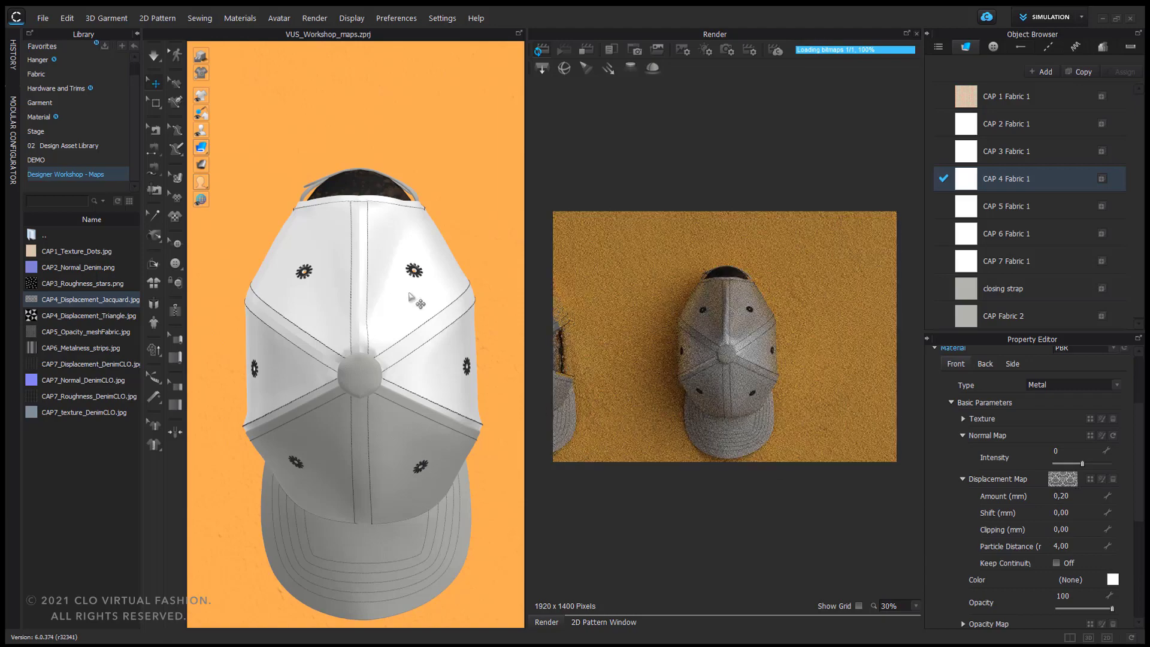
pyautogui.scroll(5, 411, 297)
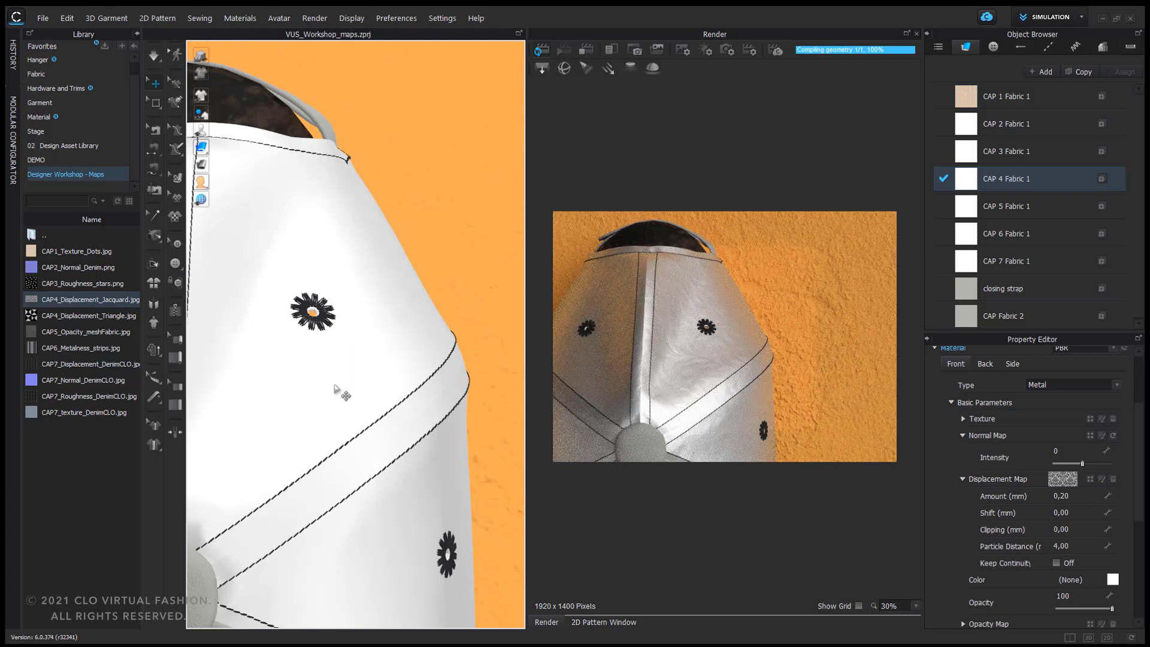
# Set the jacquard displacement amount to 0.3 mm and view the whole fourth cap in the render.
pyautogui.click(1070, 495)
pyautogui.write('0,3')
pyautogui.press('Return')
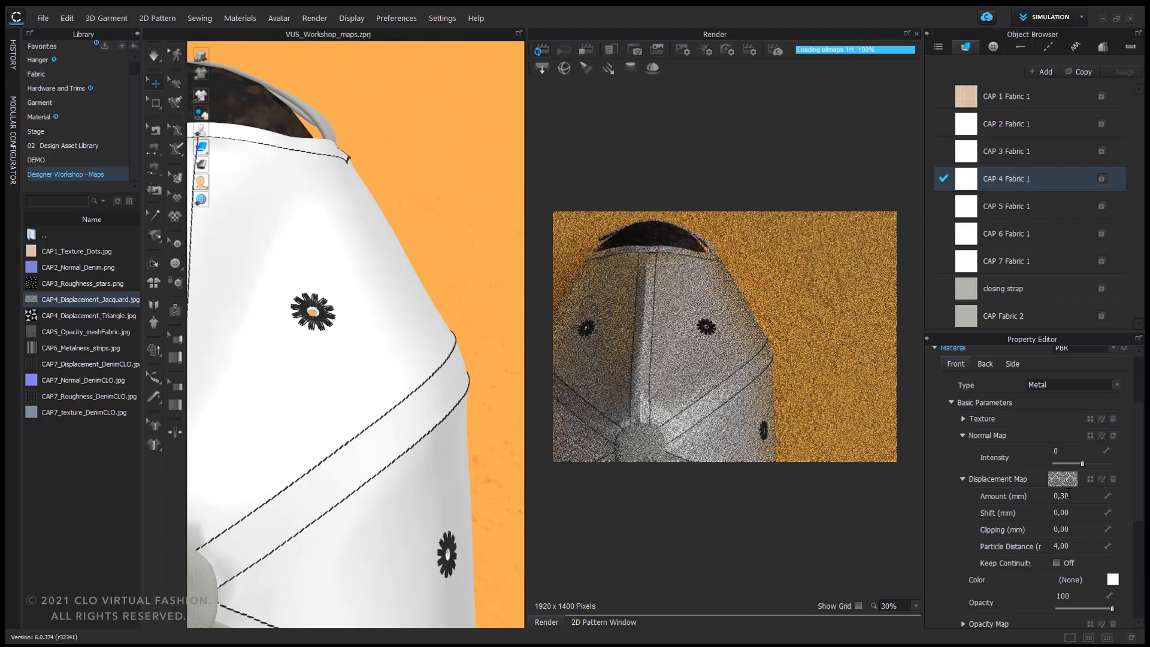
pyautogui.moveTo(380, 457); pyautogui.dragTo(335, 383, button='right')
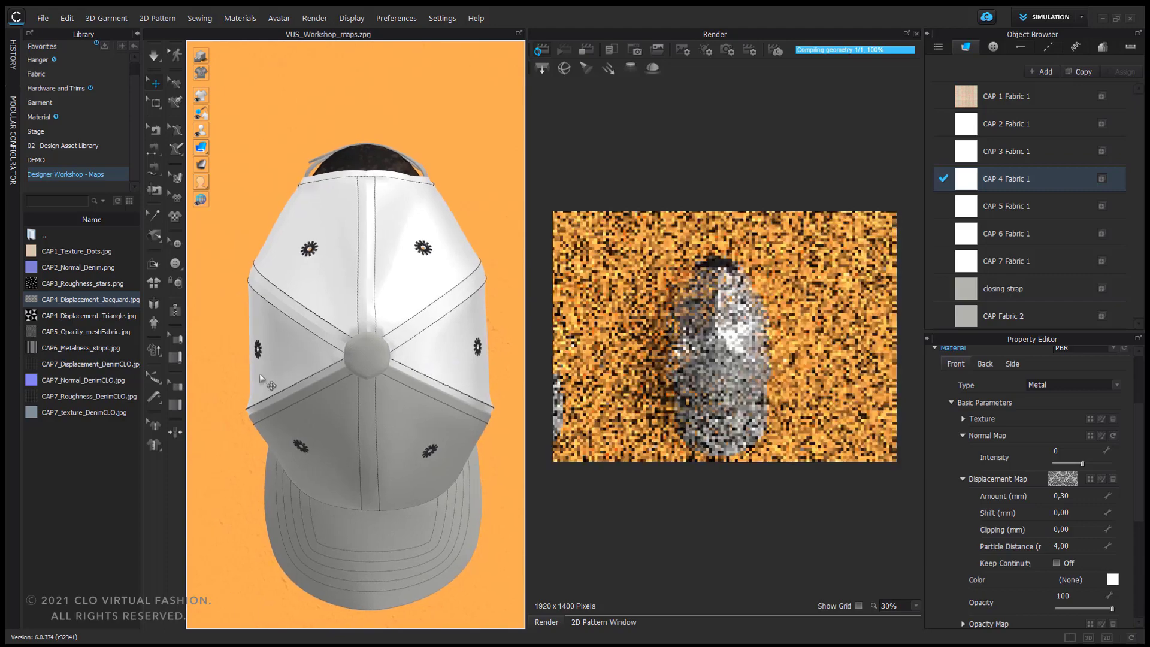
# Replace the displacement map of CAP 4 Fabric 1 with CAP4_Displacement_Triangle.jpg and set its amount to 10 mm.
pyautogui.moveTo(30, 321)
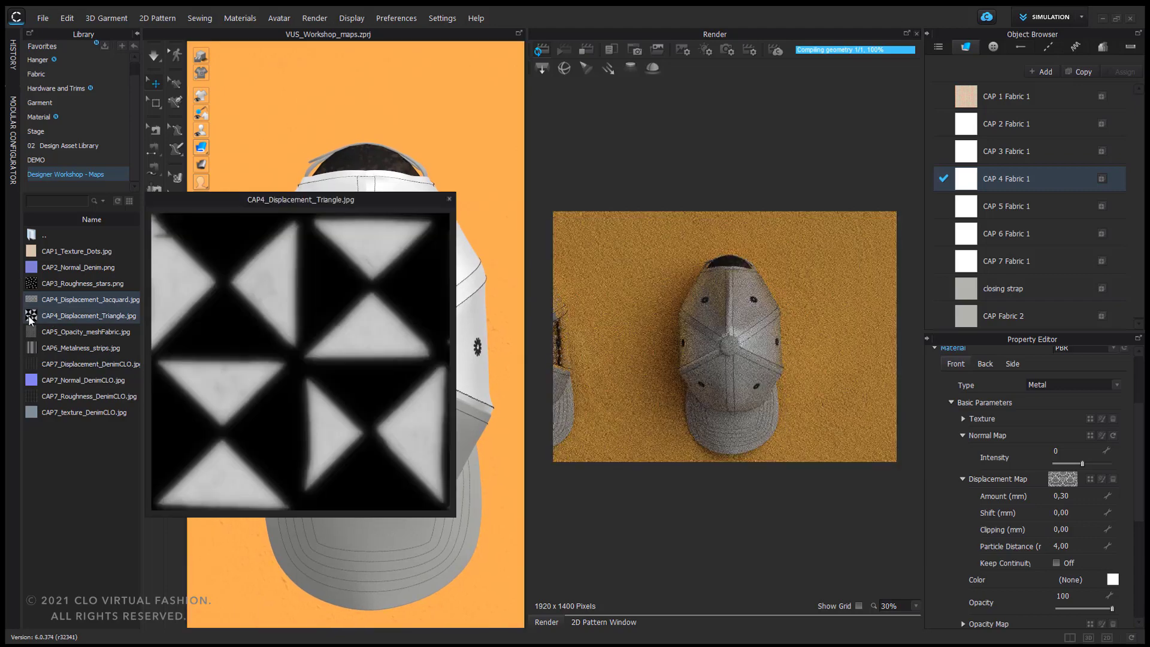
pyautogui.moveTo(30, 320); pyautogui.dragTo(1071, 472)
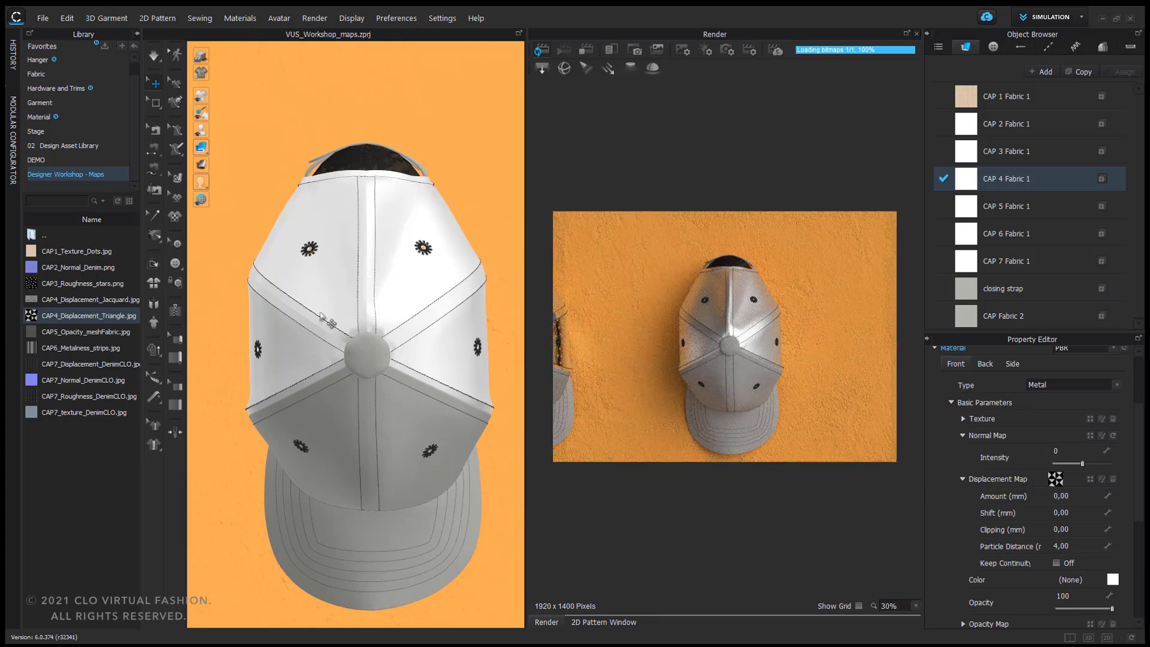
pyautogui.scroll(5, 287, 365)
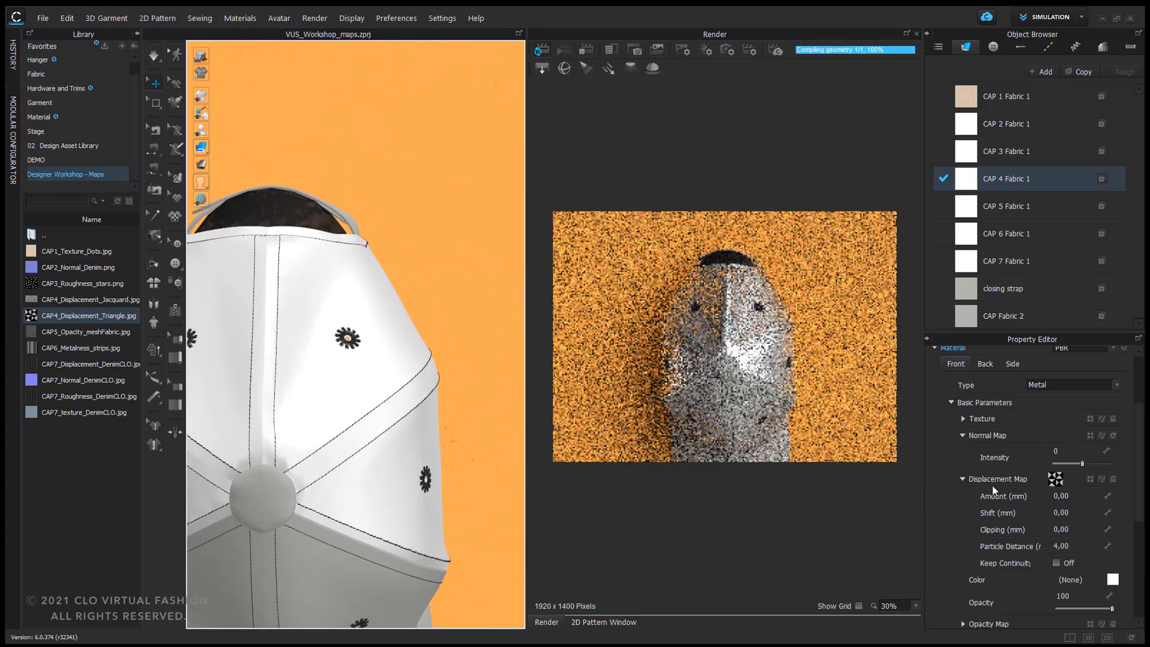
pyautogui.click(1074, 495)
pyautogui.write('10')
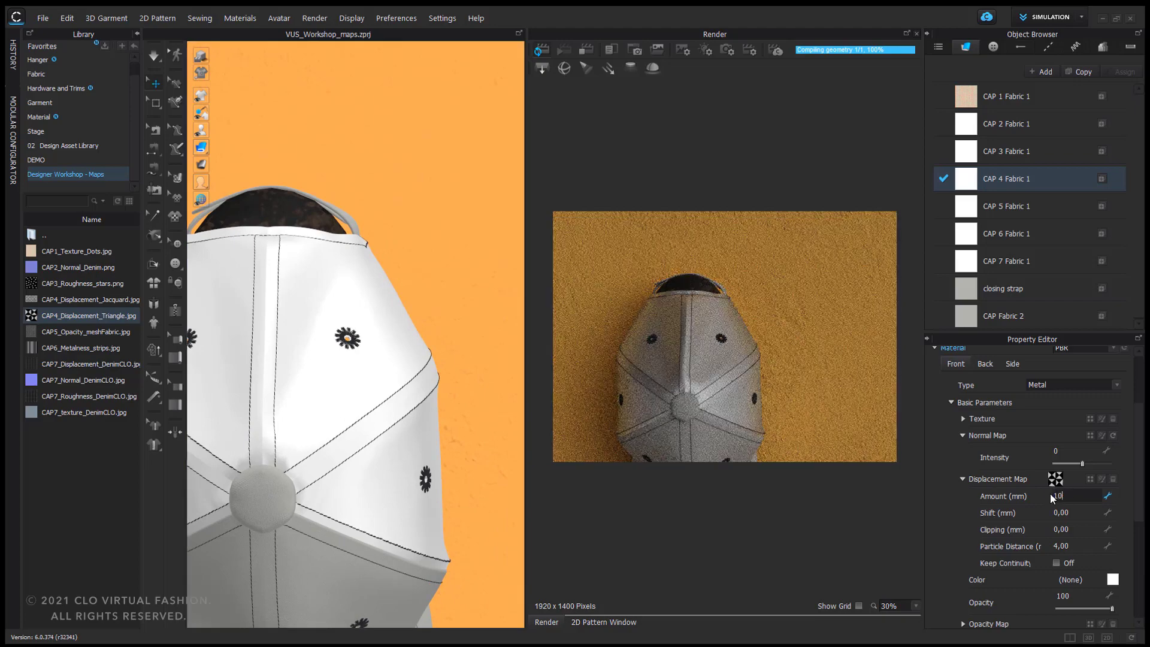
pyautogui.press('Return')
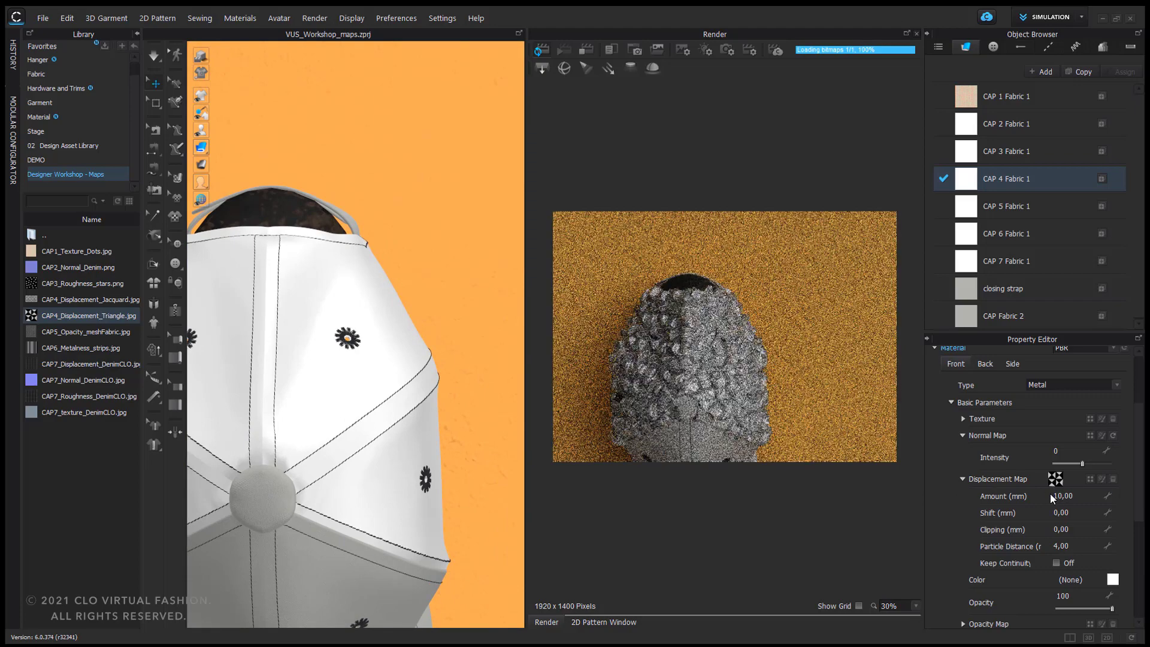
# View the triangle displacement from the side and set its amount to 0.3 mm.
pyautogui.scroll(1, 386, 359)
pyautogui.scroll(-2, 308, 446)
pyautogui.moveTo(317, 446); pyautogui.dragTo(495, 414, button='middle')
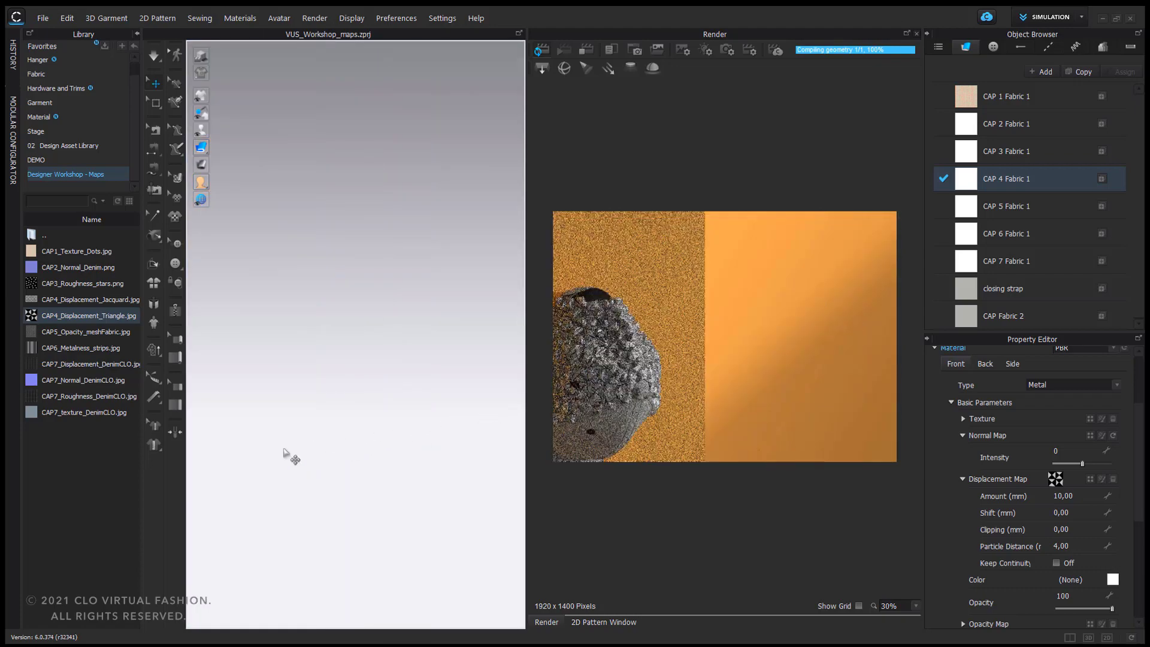
pyautogui.moveTo(361, 437); pyautogui.dragTo(441, 429, button='middle')
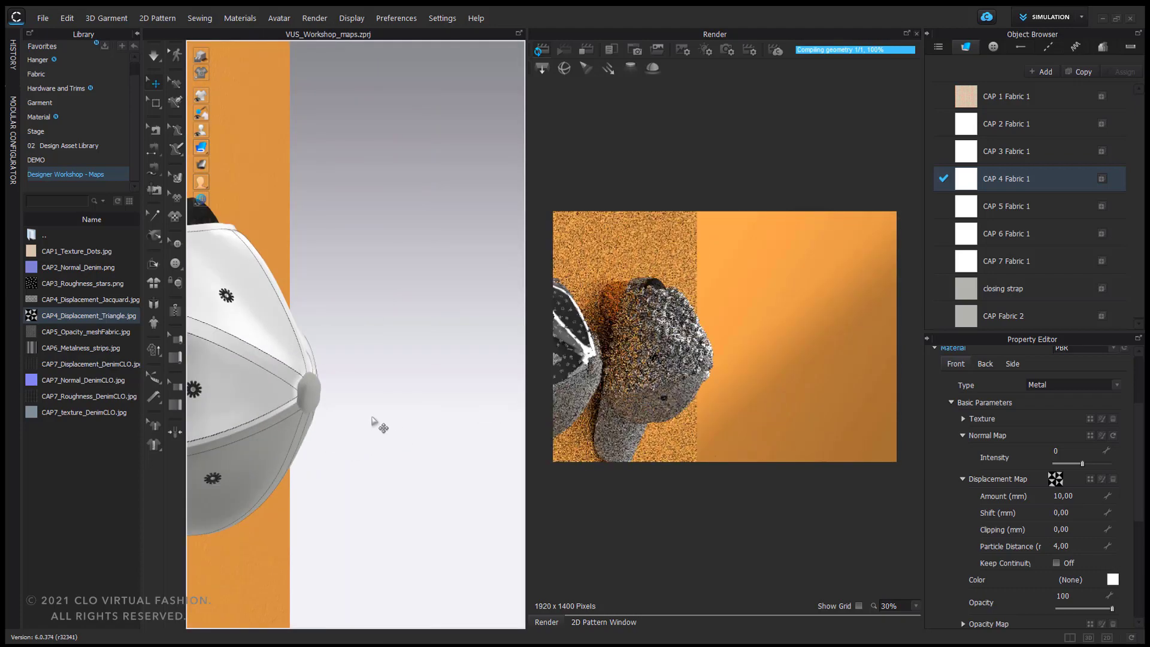
pyautogui.click(1094, 498)
pyautogui.press('BackSpace')
pyautogui.write('0,3')
pyautogui.press('Return')
pyautogui.scroll(2, 384, 405)
pyautogui.scroll(3, 384, 404)
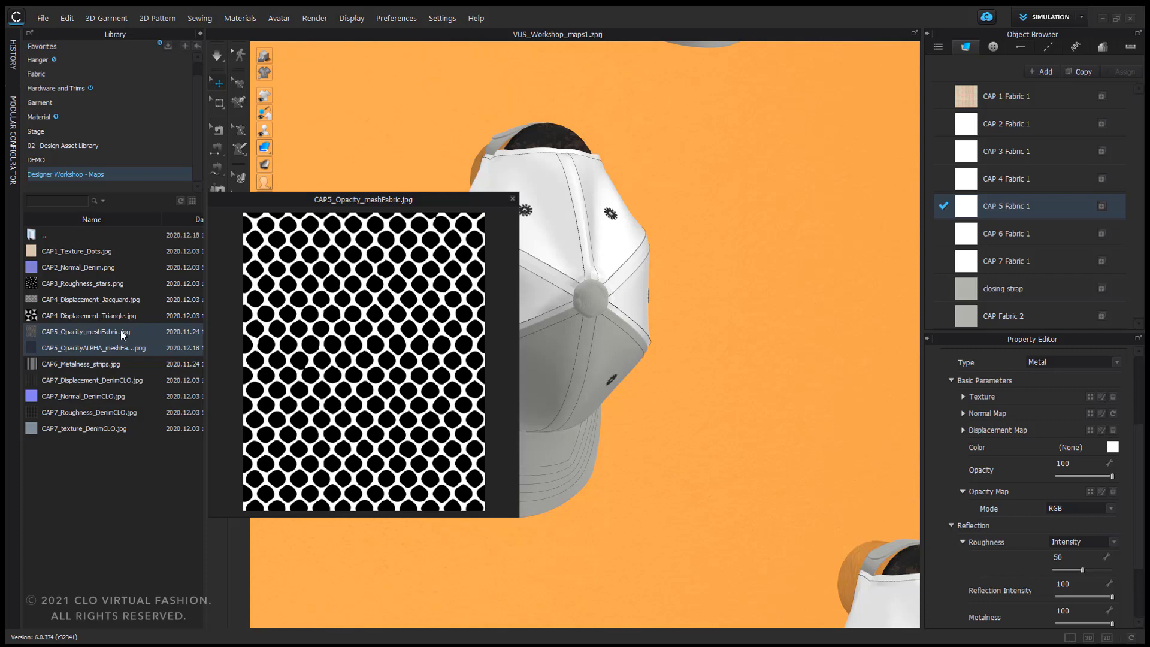
# Apply CAP5_Opacity_meshFabric.jpg as the opacity map of CAP 5 Fabric 1.
pyautogui.moveTo(146, 349)
pyautogui.moveTo(73, 335)
pyautogui.moveTo(33, 330); pyautogui.dragTo(737, 347)
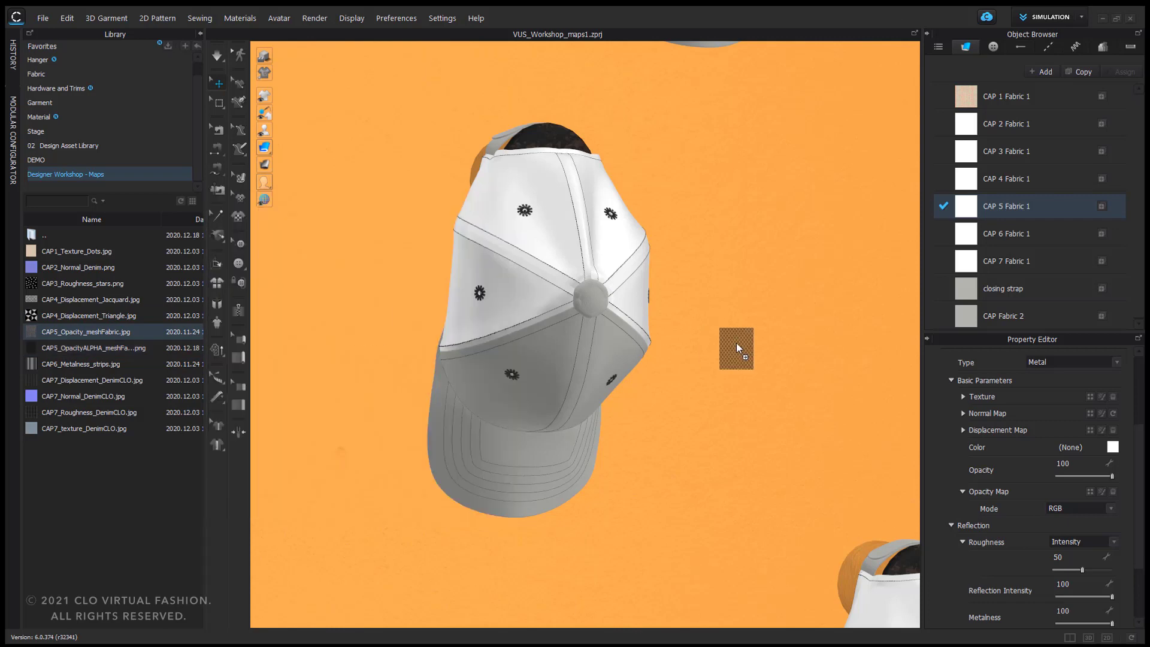
pyautogui.moveTo(878, 429); pyautogui.dragTo(1085, 487)
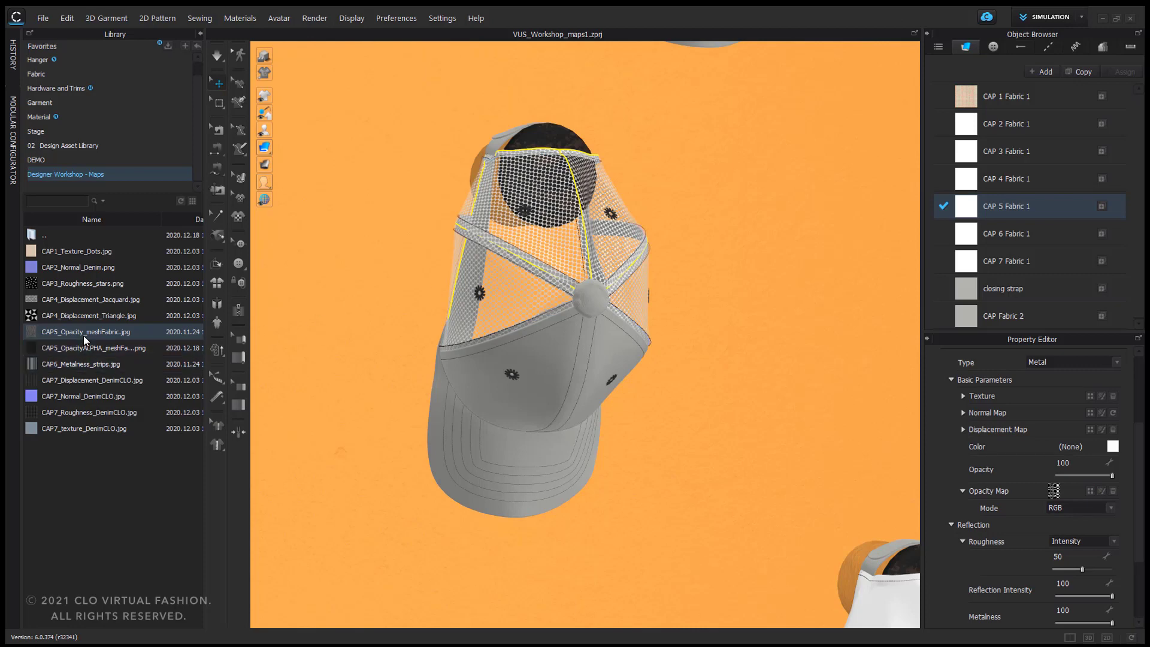
# Replace the opacity map of CAP 5 Fabric 1 with CAP5_OpacityALPHA_meshFabric.png and set its mode to ALPHA.
pyautogui.moveTo(84, 332)
pyautogui.moveTo(30, 347)
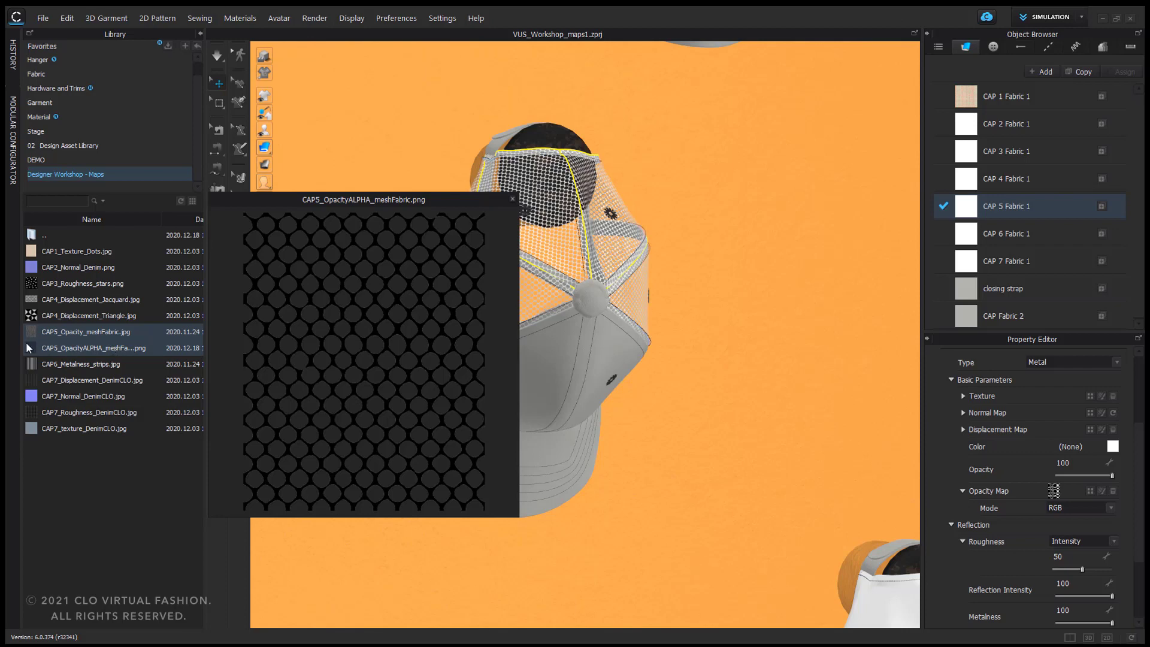
pyautogui.moveTo(30, 345); pyautogui.dragTo(1090, 490)
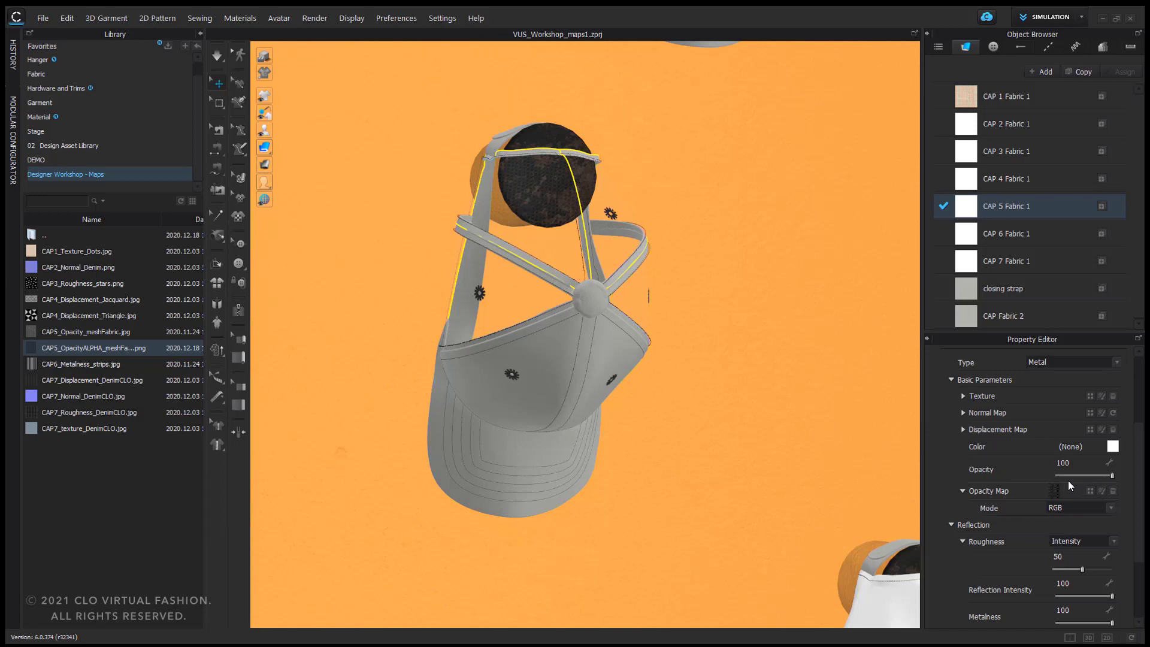
pyautogui.click(1112, 509)
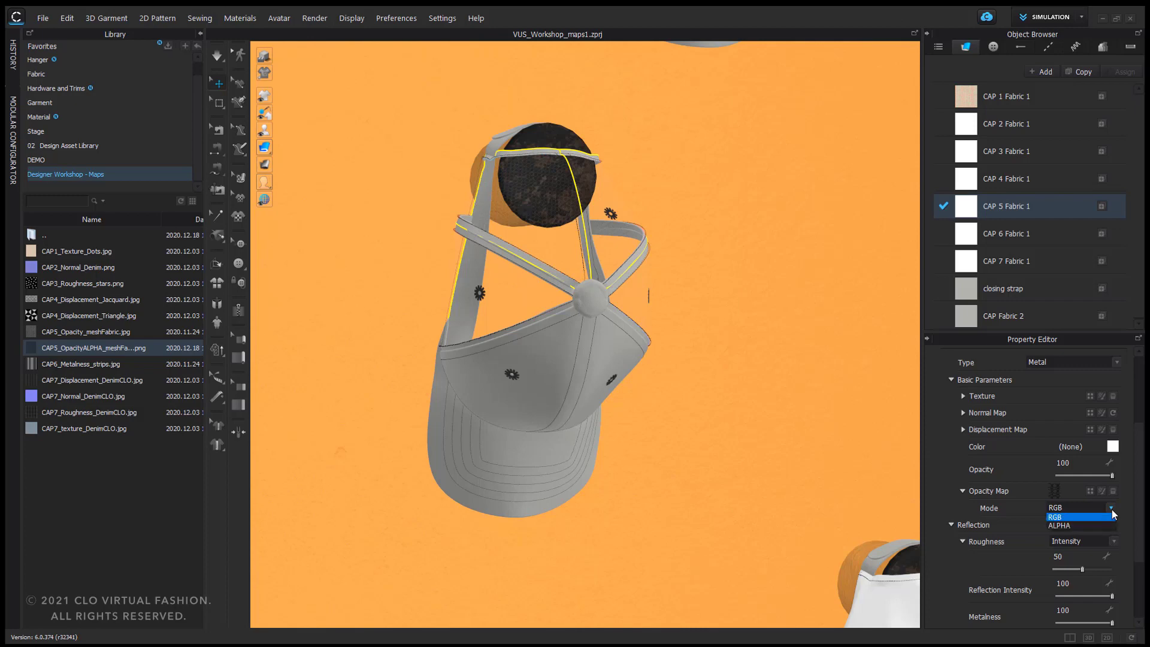
pyautogui.click(1077, 526)
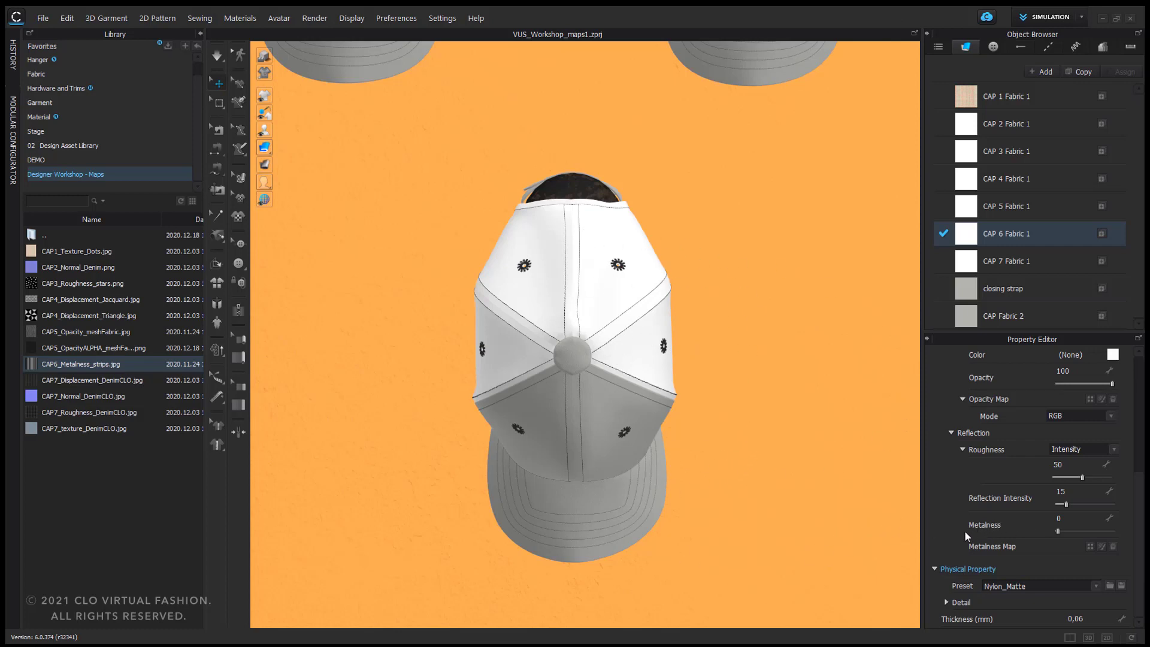
# Open the render window for the sixth cap and collapse the library.
pyautogui.moveTo(1140, 540); pyautogui.dragTo(1125, 427)
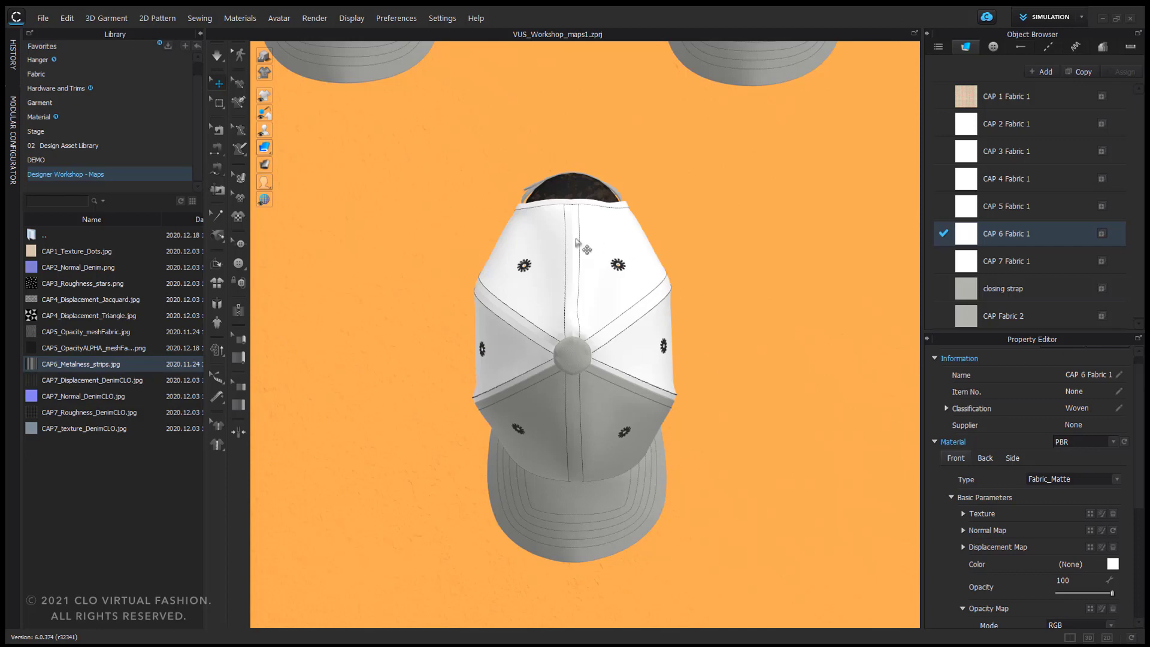
pyautogui.click(309, 19)
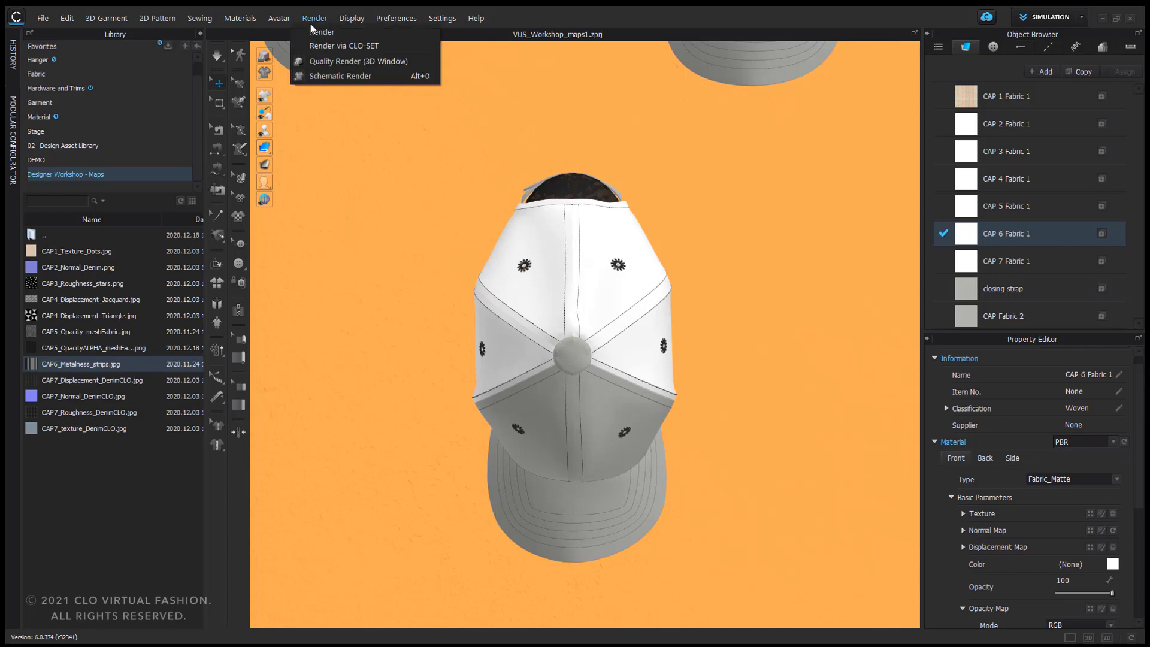
pyautogui.click(316, 33)
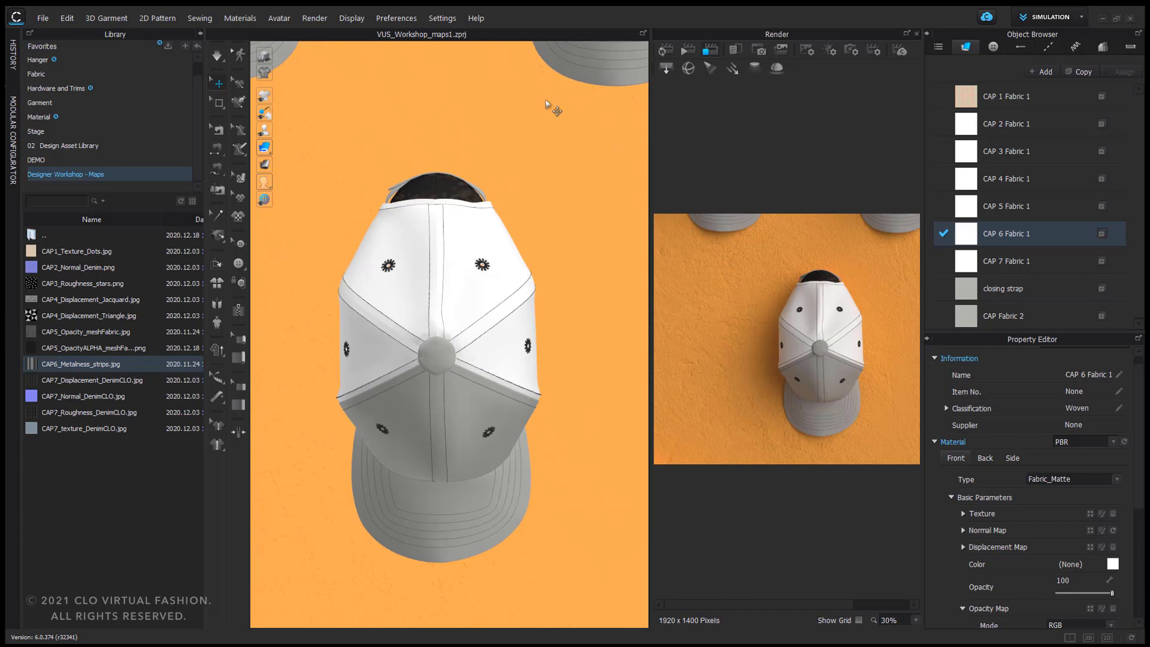
pyautogui.click(200, 34)
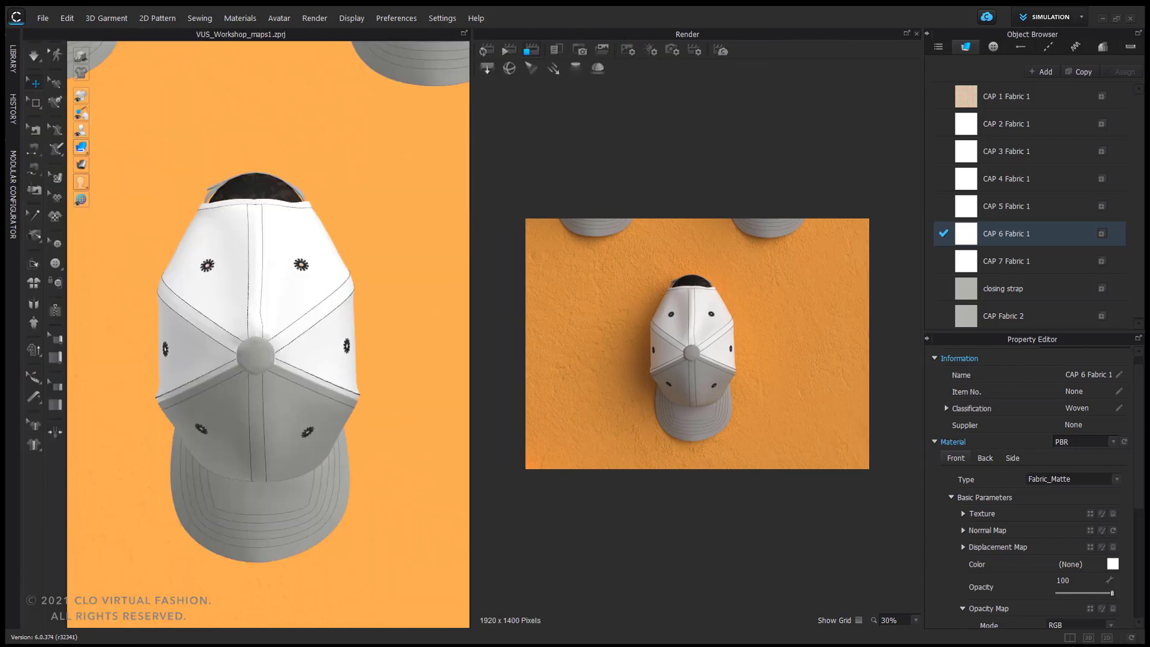
# Set the metalness of CAP 6 Fabric 1 to 100 and start an interactive render.
pyautogui.moveTo(1142, 392); pyautogui.dragTo(1141, 501)
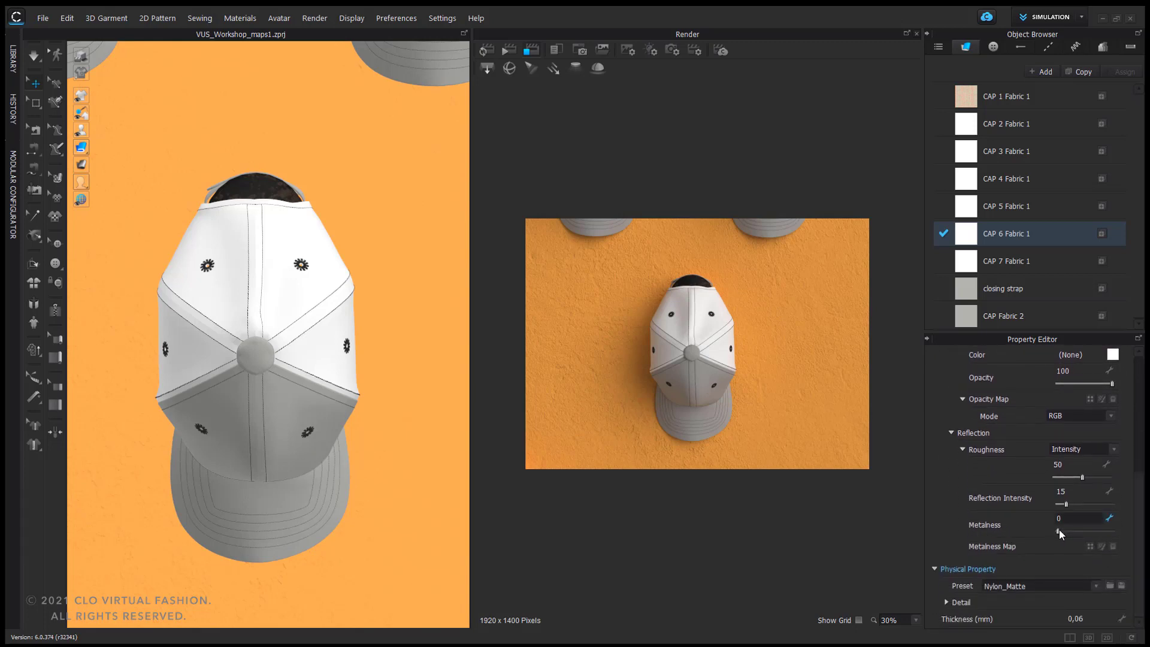
pyautogui.moveTo(1080, 531); pyautogui.dragTo(1104, 531)
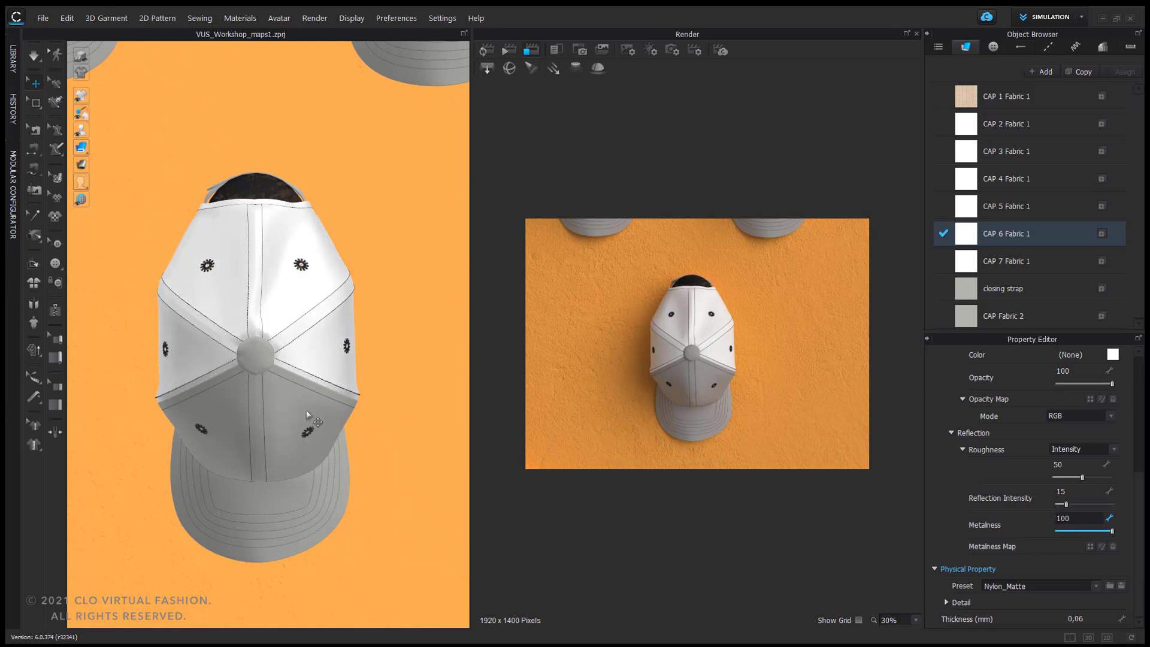
pyautogui.click(487, 50)
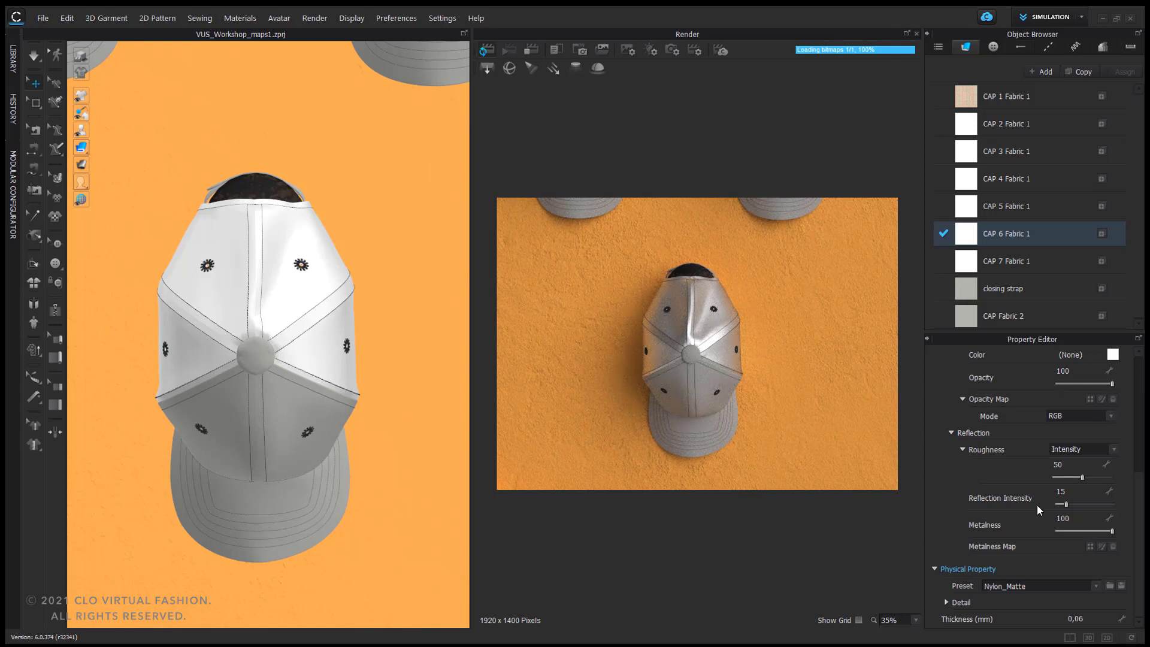
# Close the render window and apply CAP6_Metalness_strips.jpg as the metalness map of CAP 6 Fabric 1.
pyautogui.click(916, 34)
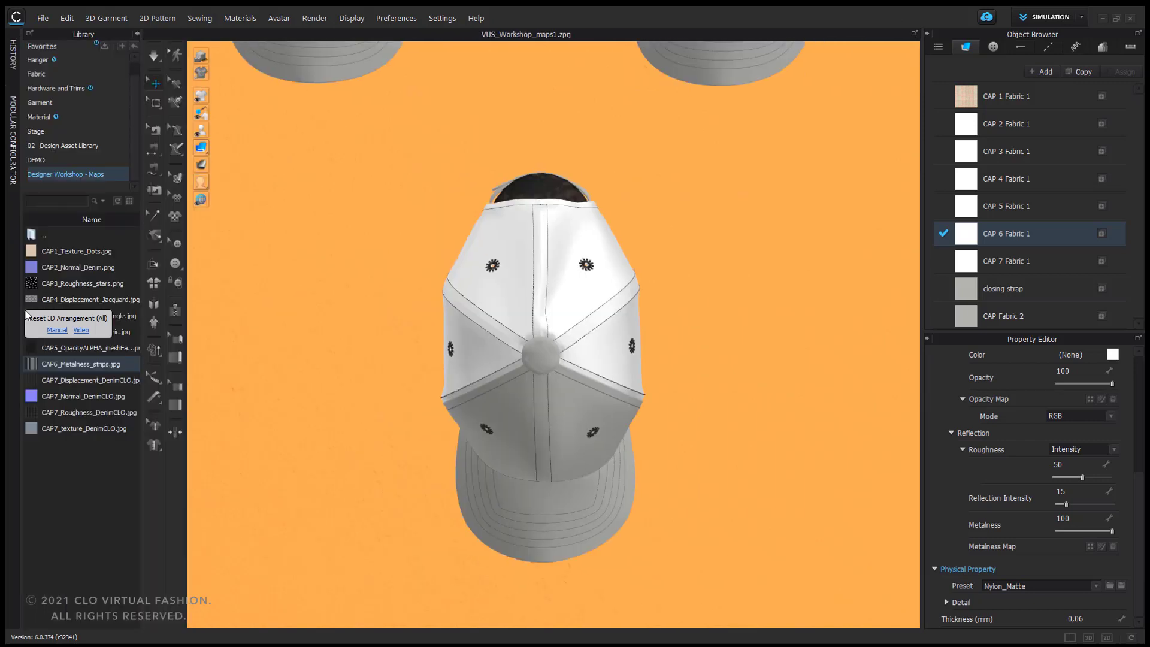
pyautogui.moveTo(66, 365)
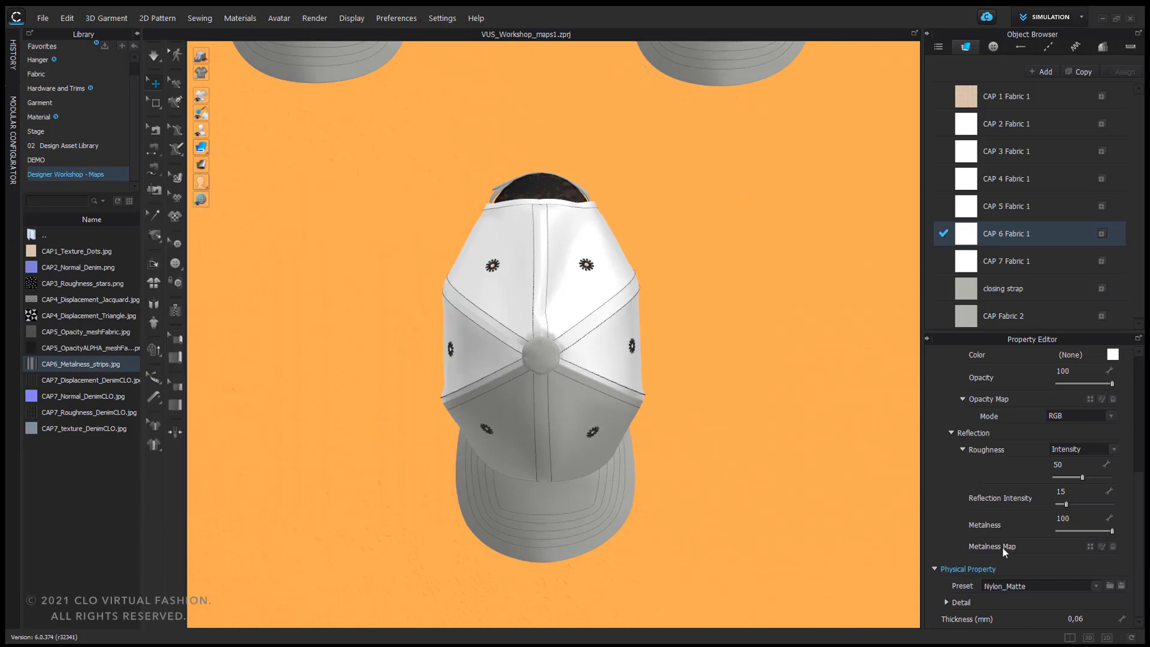
pyautogui.moveTo(66, 365); pyautogui.dragTo(1090, 549)
pyautogui.moveTo(1090, 548); pyautogui.dragTo(1091, 548)
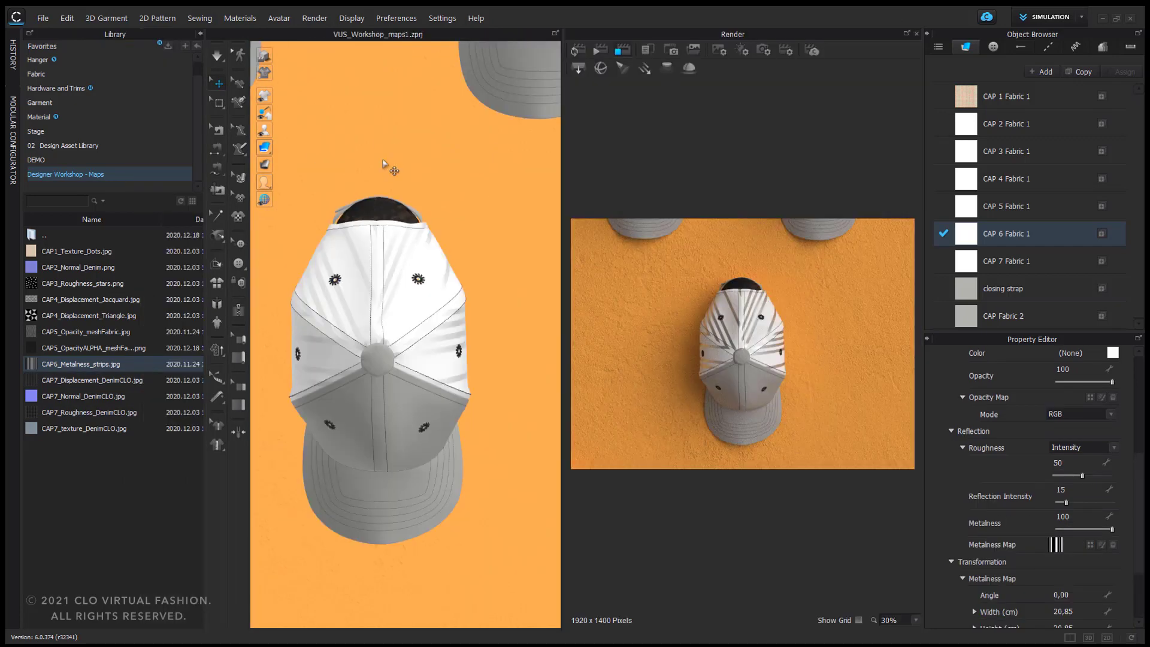
# Change the material type of CAP 6 Fabric 1 to Metal and collapse the library.
pyautogui.moveTo(27, 363)
pyautogui.scroll(3, 1144, 471)
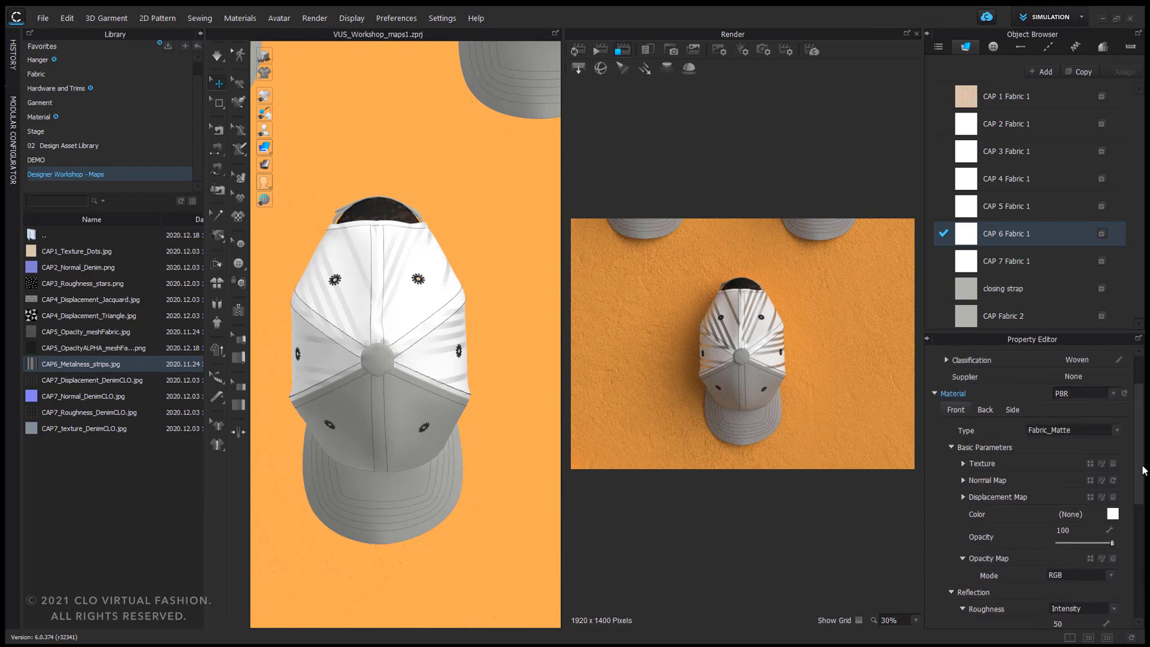
pyautogui.click(1117, 428)
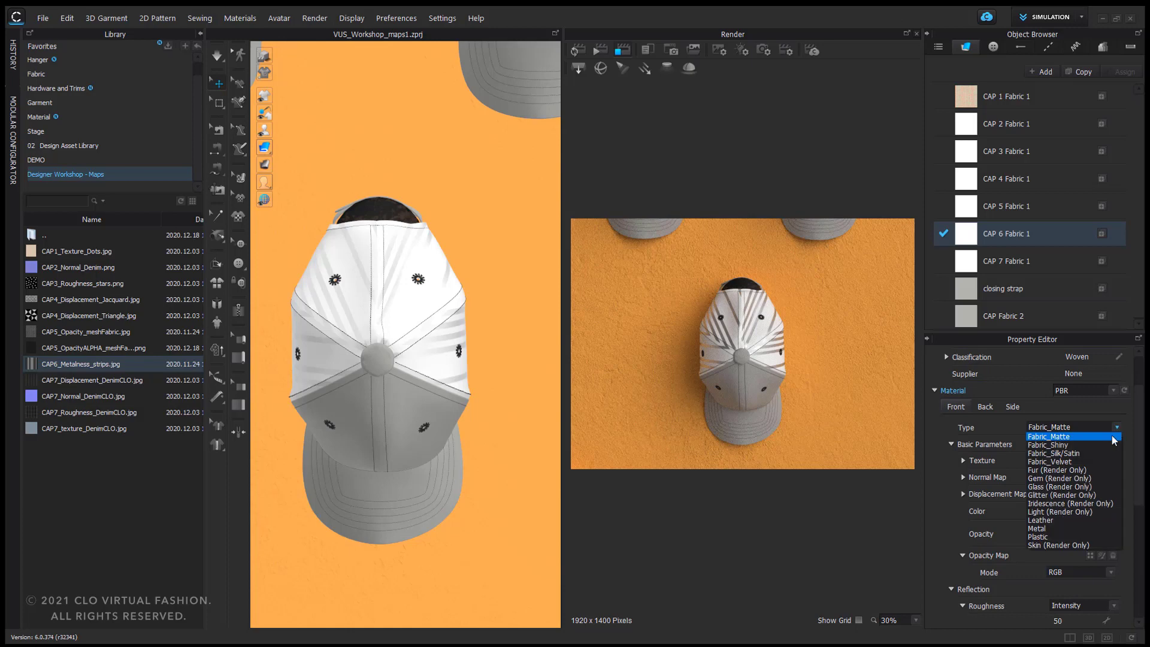
pyautogui.click(1085, 530)
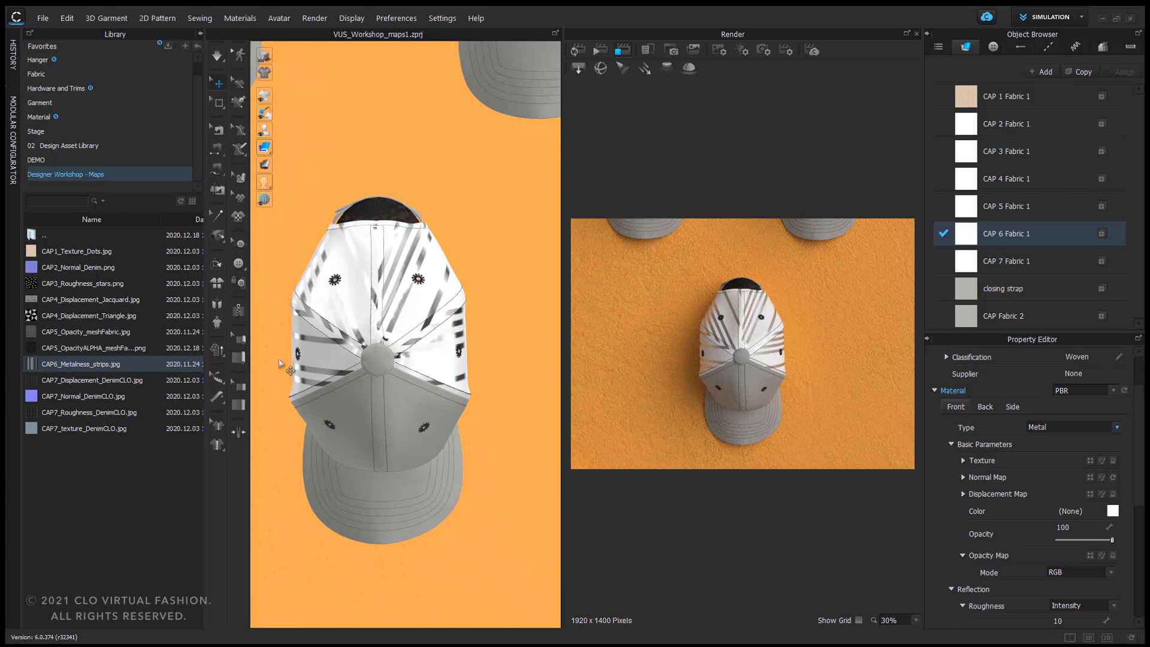
pyautogui.hotkey('ctrl', 'shift', 'l')
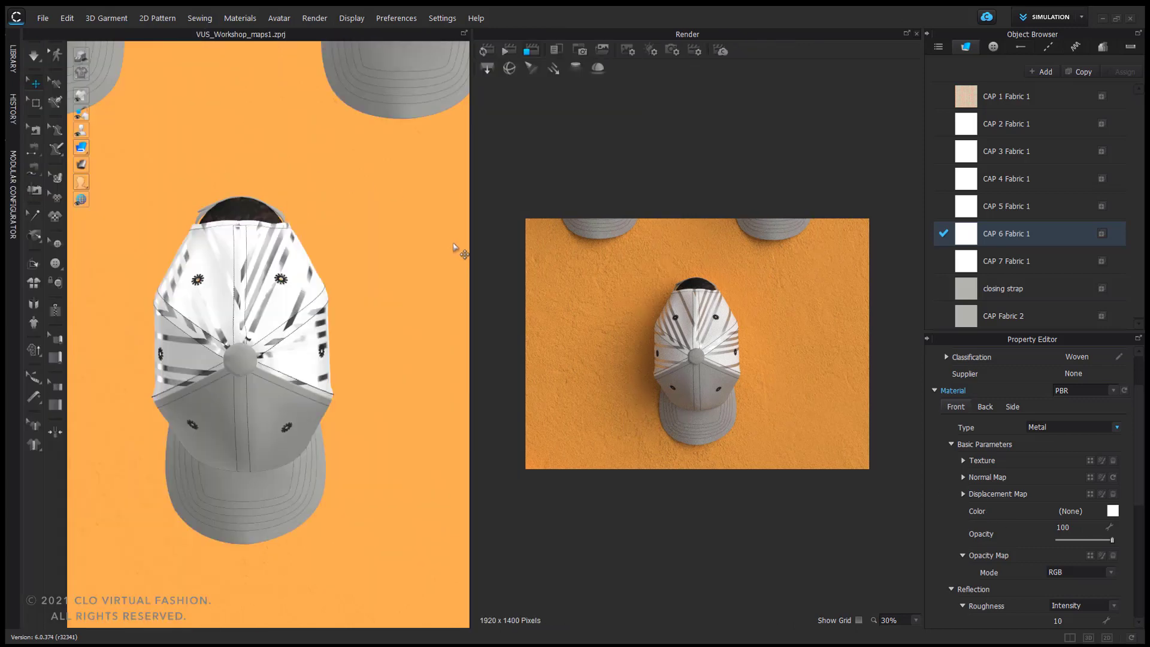
# With an interactive render running, change CAP 6 Fabric 1 to the Fabric_Matte type and set its metalness to 100.
pyautogui.click(484, 53)
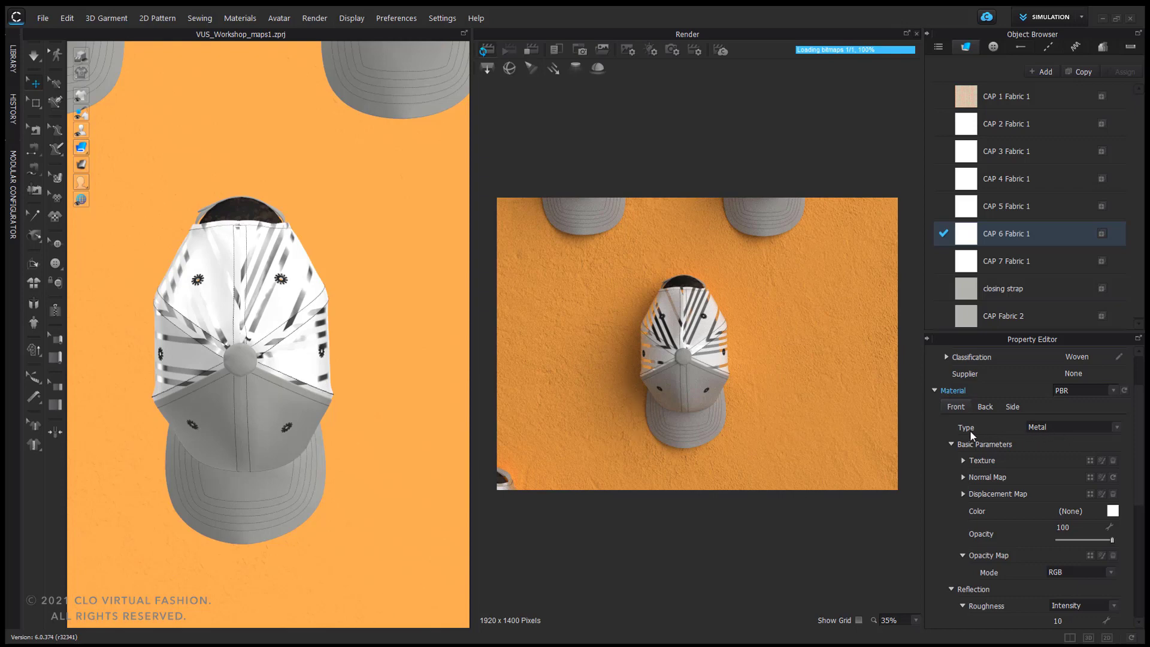
pyautogui.click(1117, 427)
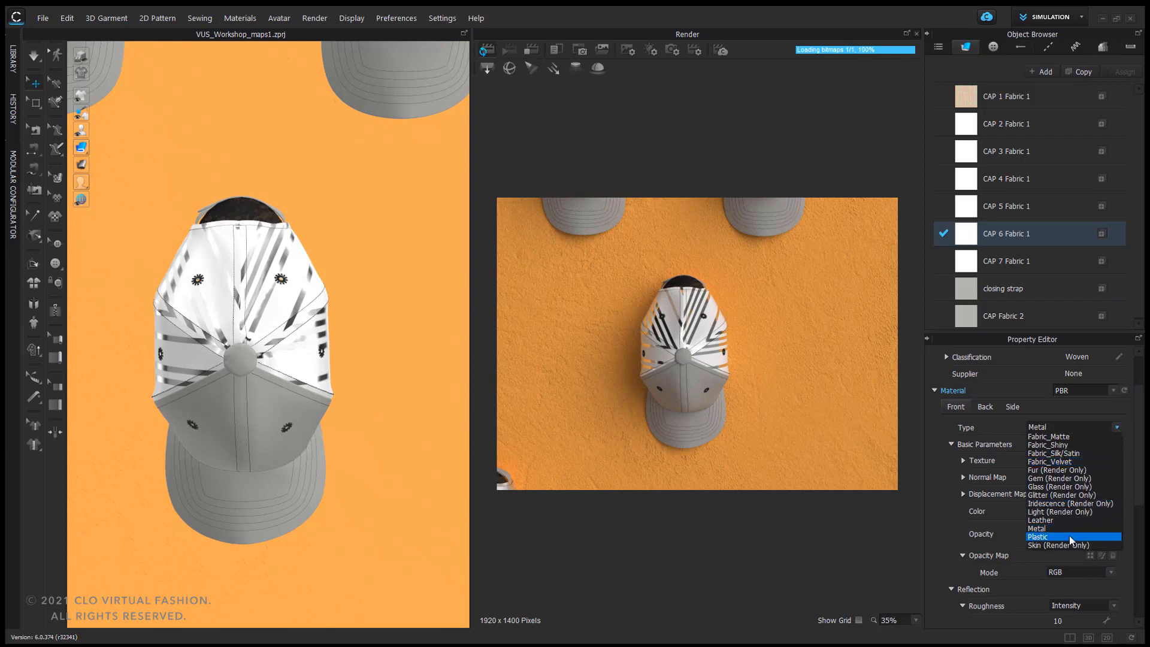
pyautogui.click(1072, 437)
pyautogui.scroll(-3, 1067, 480)
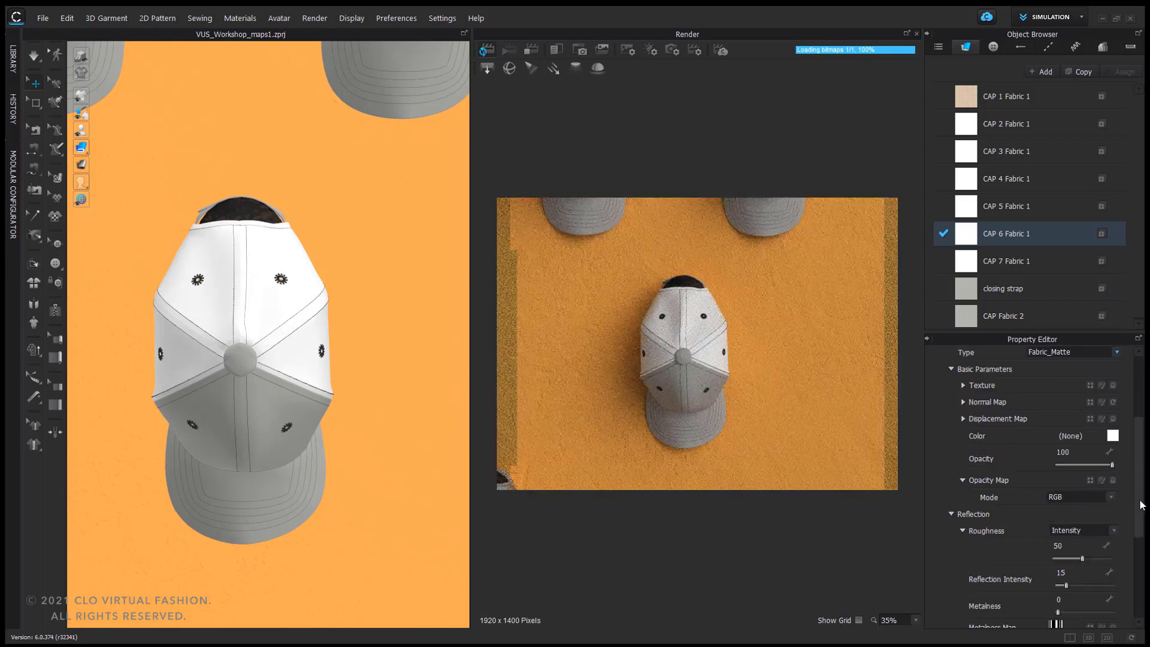
pyautogui.moveTo(1084, 504); pyautogui.dragTo(1116, 503)
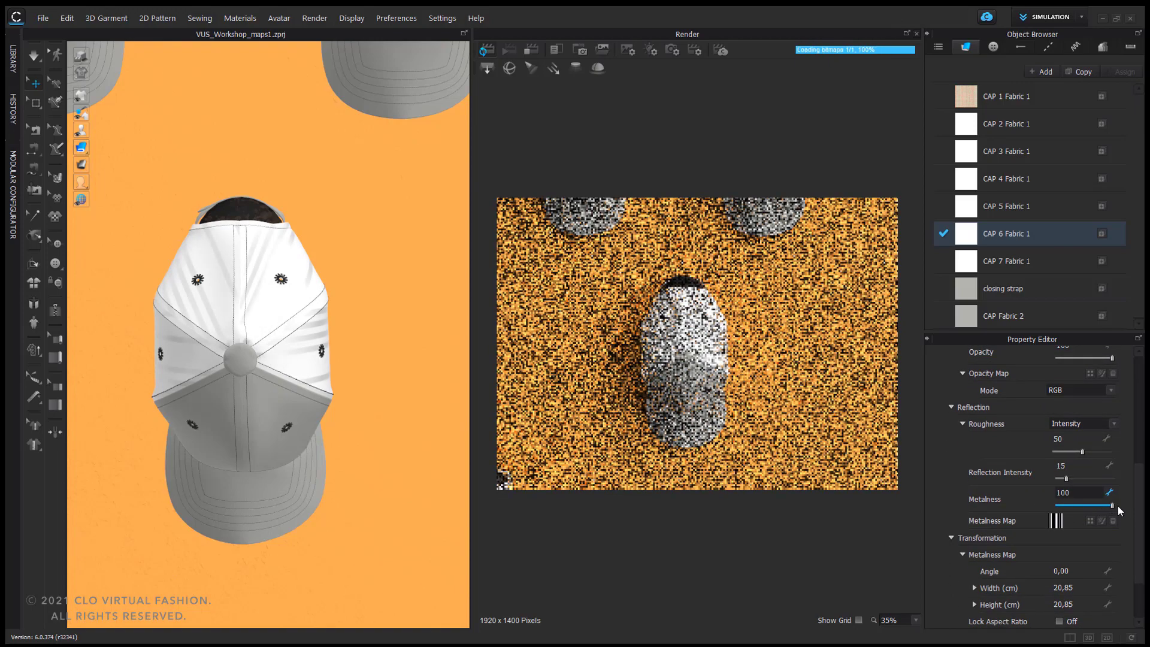
# Set the width of the metalness map on CAP 6 Fabric 1 to 30 cm.
pyautogui.scroll(-2, 1138, 521)
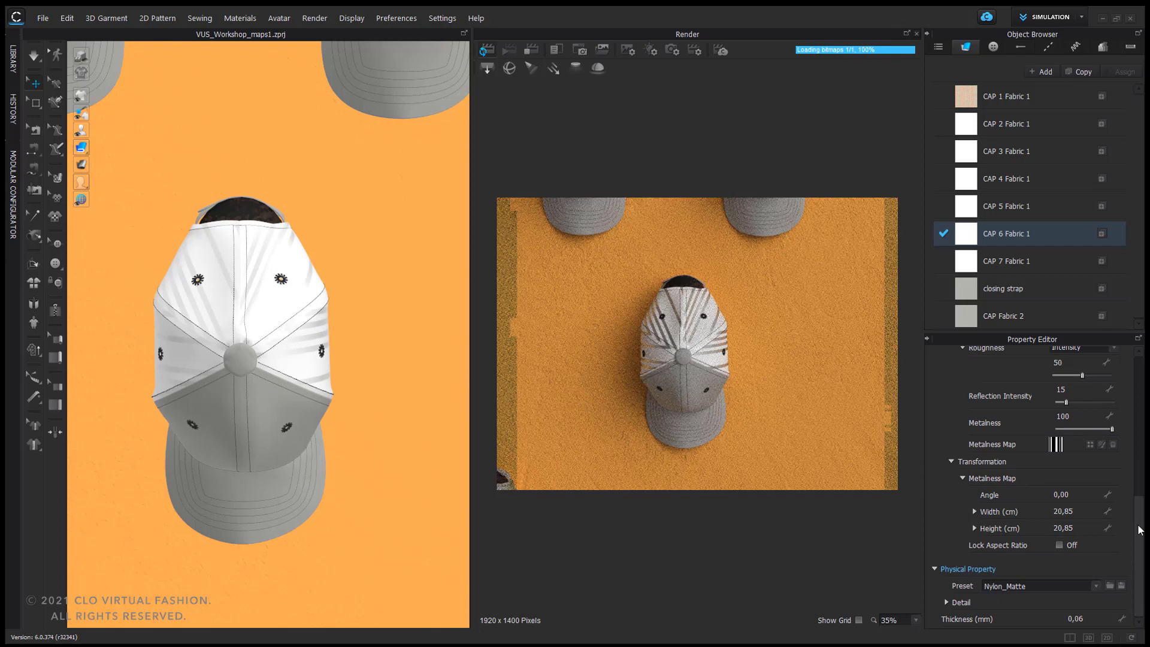
pyautogui.click(1079, 509)
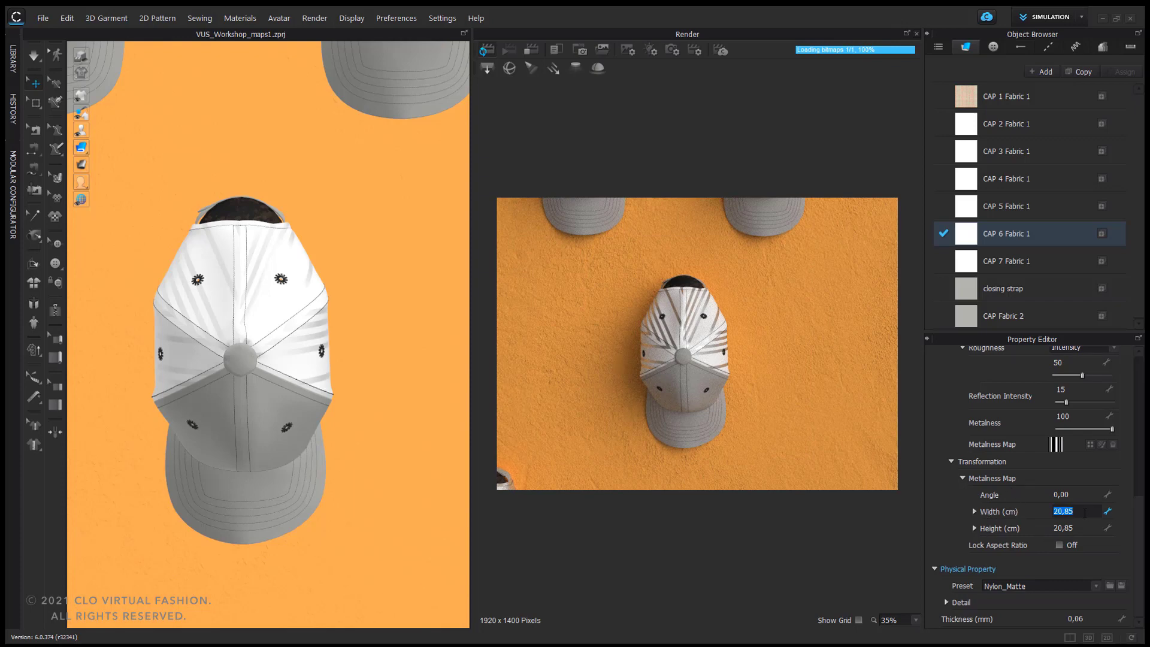
pyautogui.press('Return')
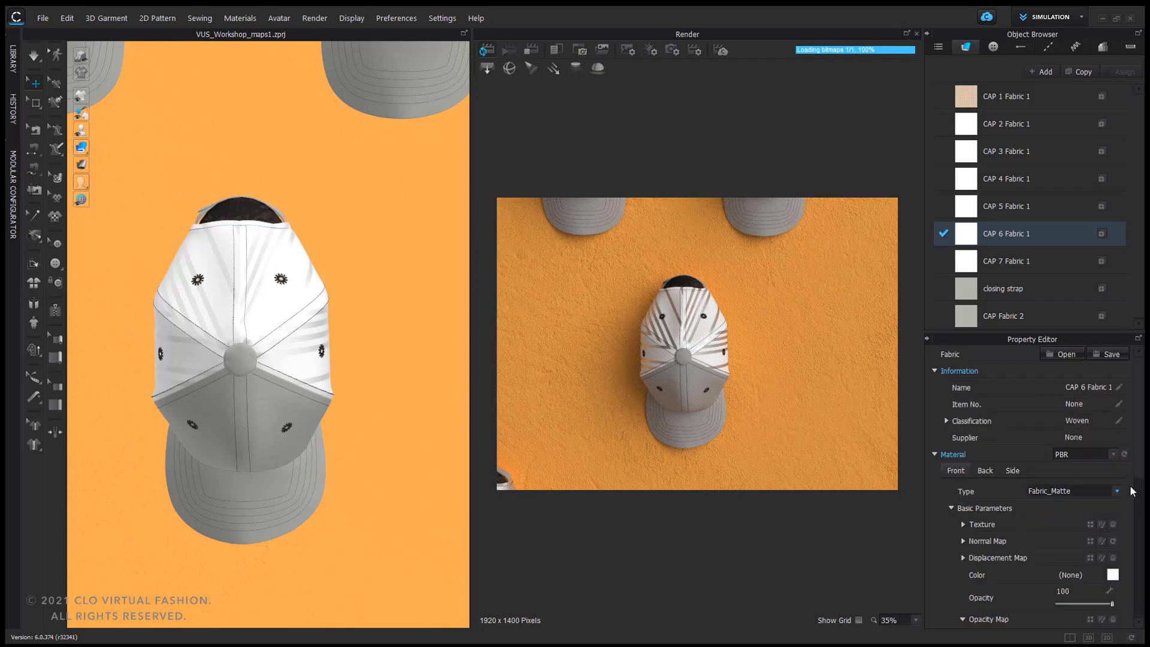
pyautogui.moveTo(1138, 383); pyautogui.dragTo(1138, 605)
pyautogui.click(1088, 531)
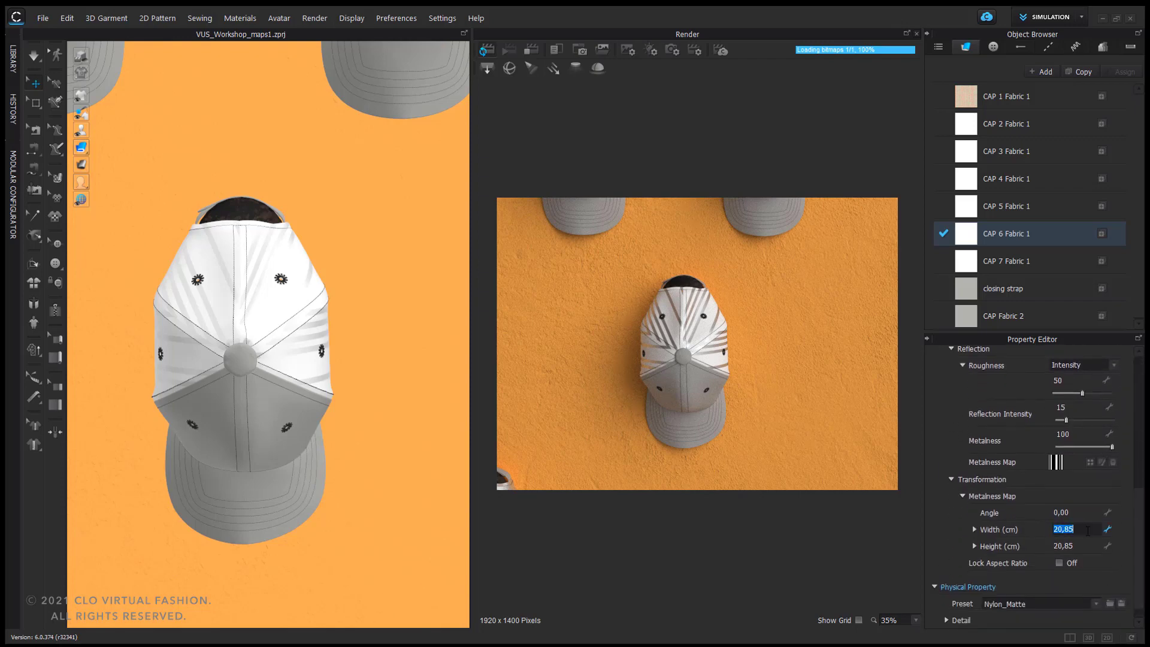
pyautogui.write('30')
pyautogui.press('Return')
# Lock the aspect ratio of the metalness map on CAP 6 Fabric 1 and set its height to 50 cm.
pyautogui.click(1060, 563)
pyautogui.click(1085, 547)
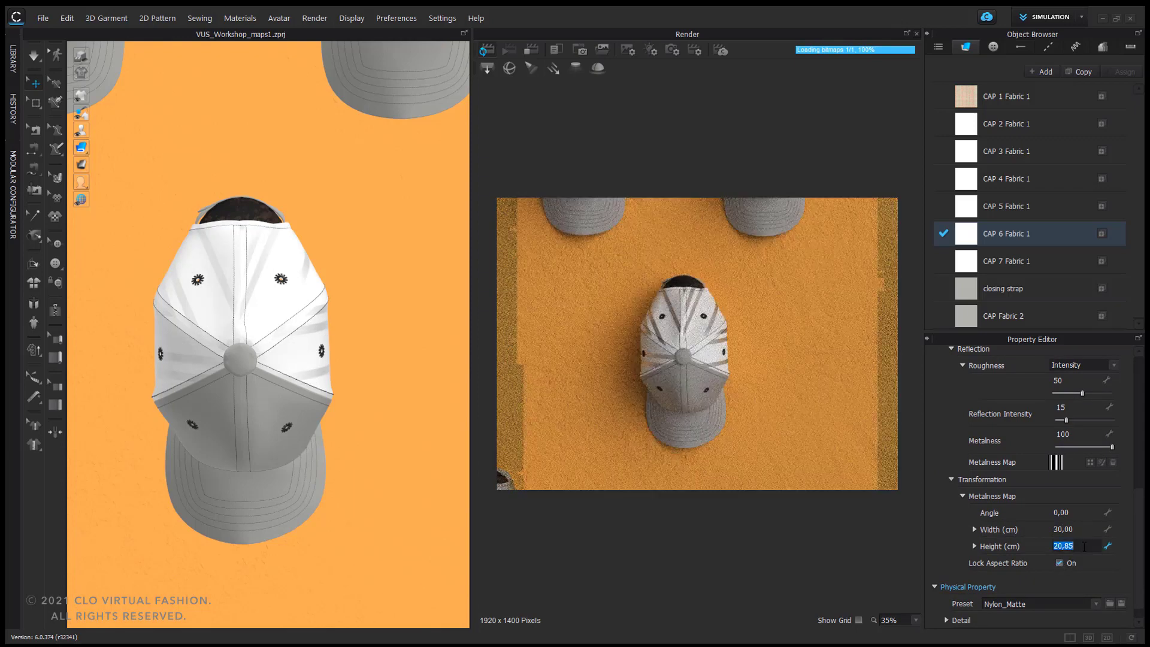
pyautogui.write('50')
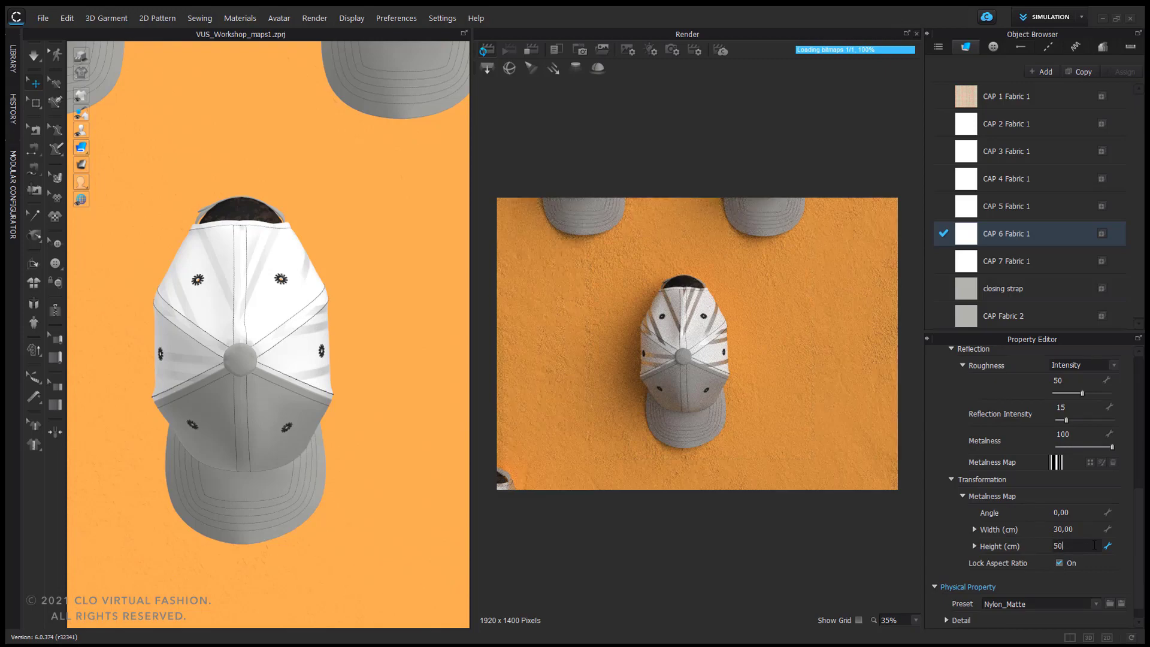
pyautogui.press('Return')
# Set the metalness map's width to 89 cm and turn off its aspect ratio lock.
pyautogui.click(1087, 529)
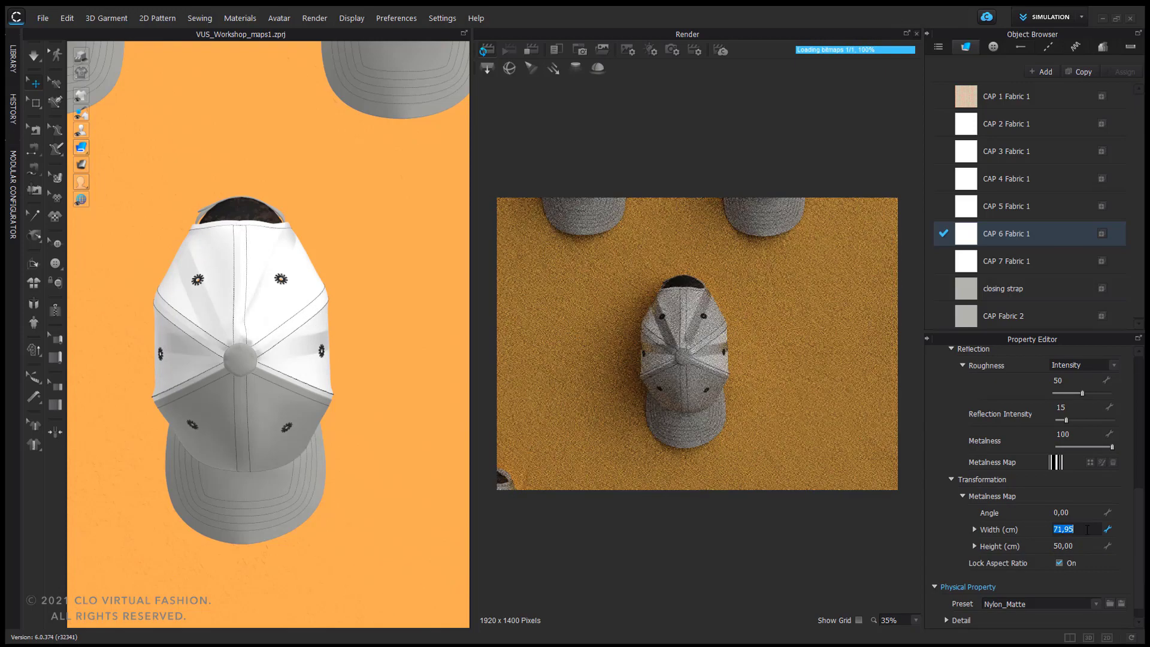
pyautogui.write('89')
pyautogui.press('Return')
pyautogui.click(1060, 564)
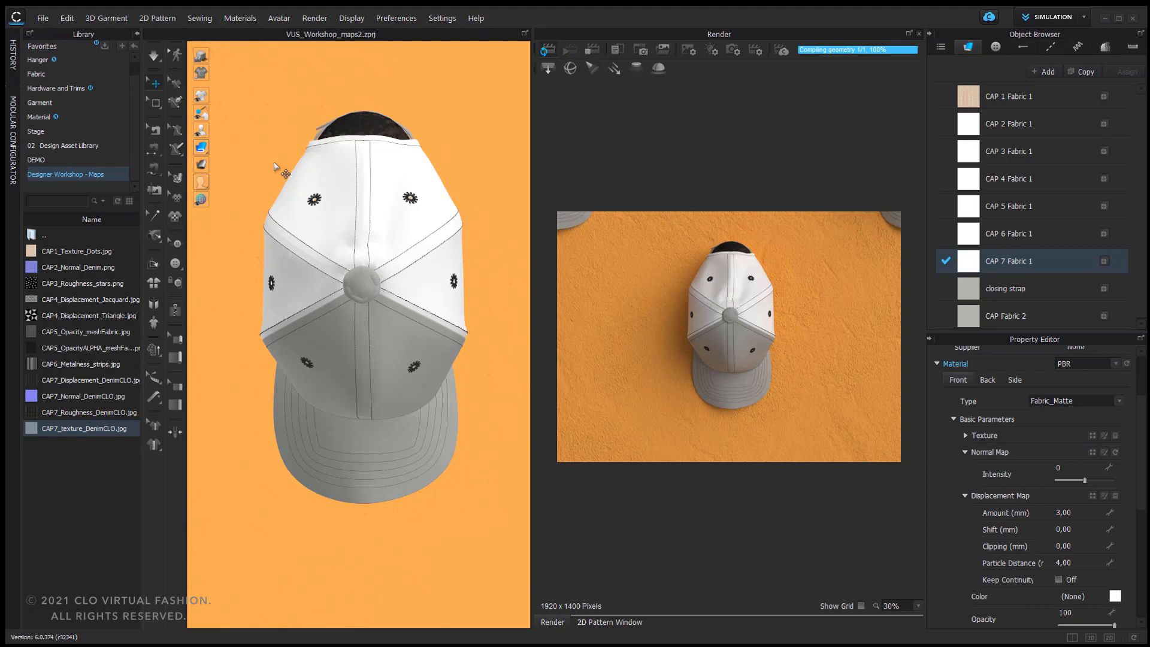
# Apply CAP7_texture_DenimCLO.jpg from the library as the texture of CAP 7 Fabric 1.
pyautogui.moveTo(70, 430)
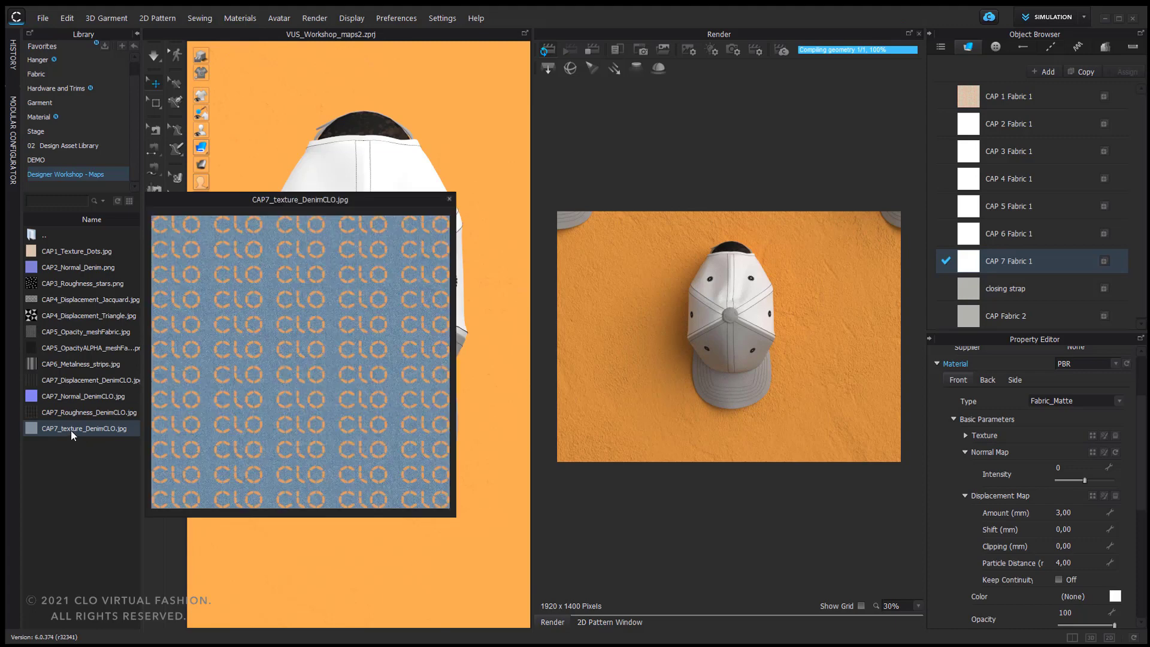
pyautogui.moveTo(71, 430); pyautogui.dragTo(1076, 434)
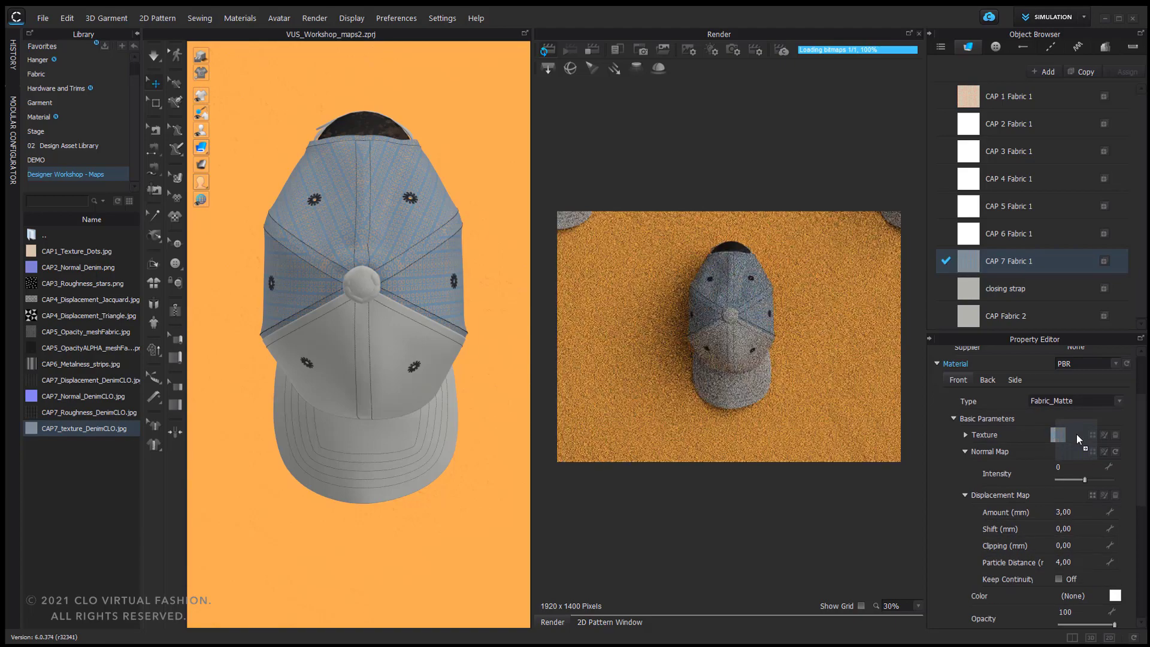
pyautogui.scroll(5, 411, 327)
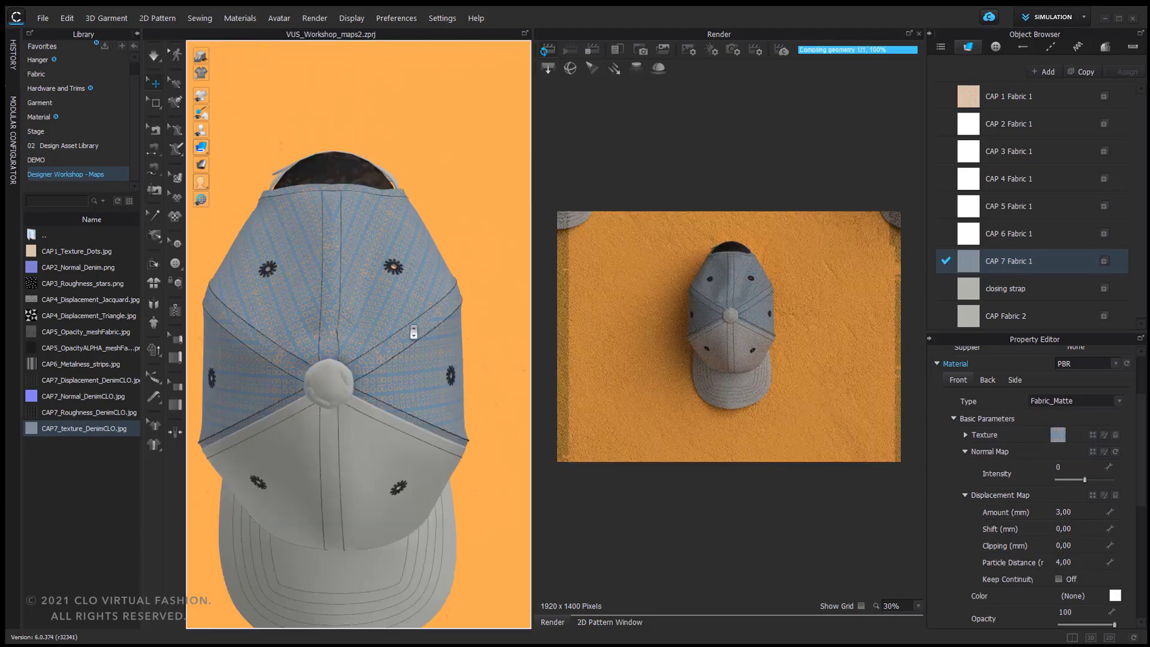
pyautogui.moveTo(434, 294); pyautogui.dragTo(359, 338, button='middle')
pyautogui.scroll(2, 358, 337)
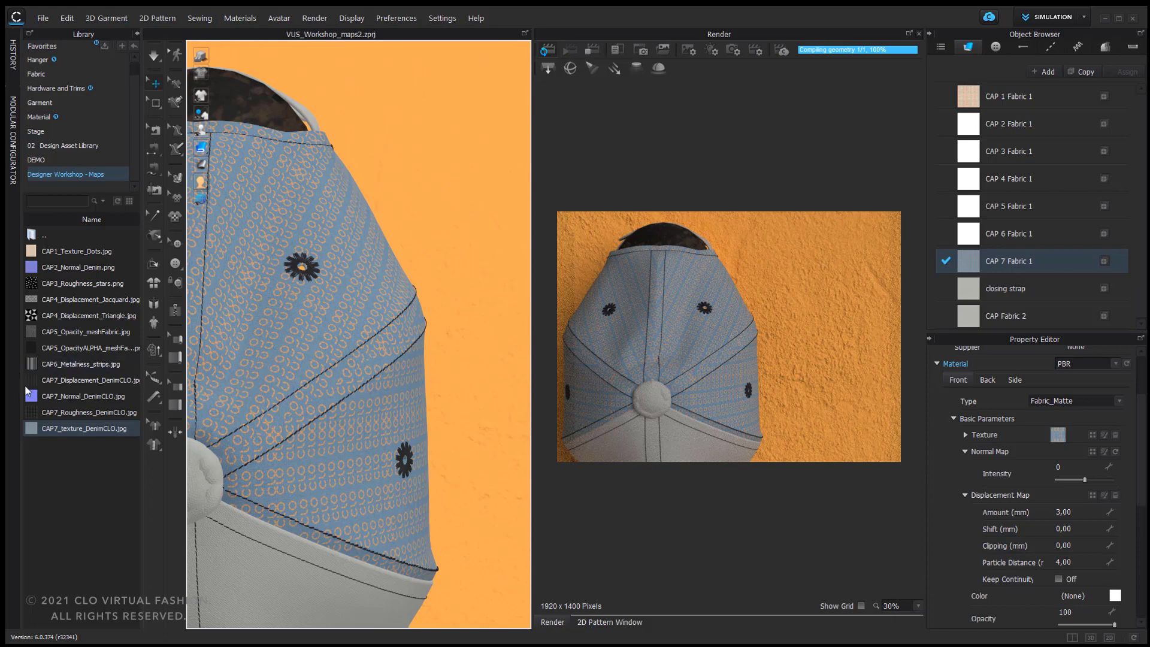
# Apply CAP7_Normal_DenimCLO.jpg as the normal map of CAP 7 Fabric 1 and set its intensity to 100.
pyautogui.moveTo(23, 395)
pyautogui.moveTo(25, 395); pyautogui.dragTo(1060, 447)
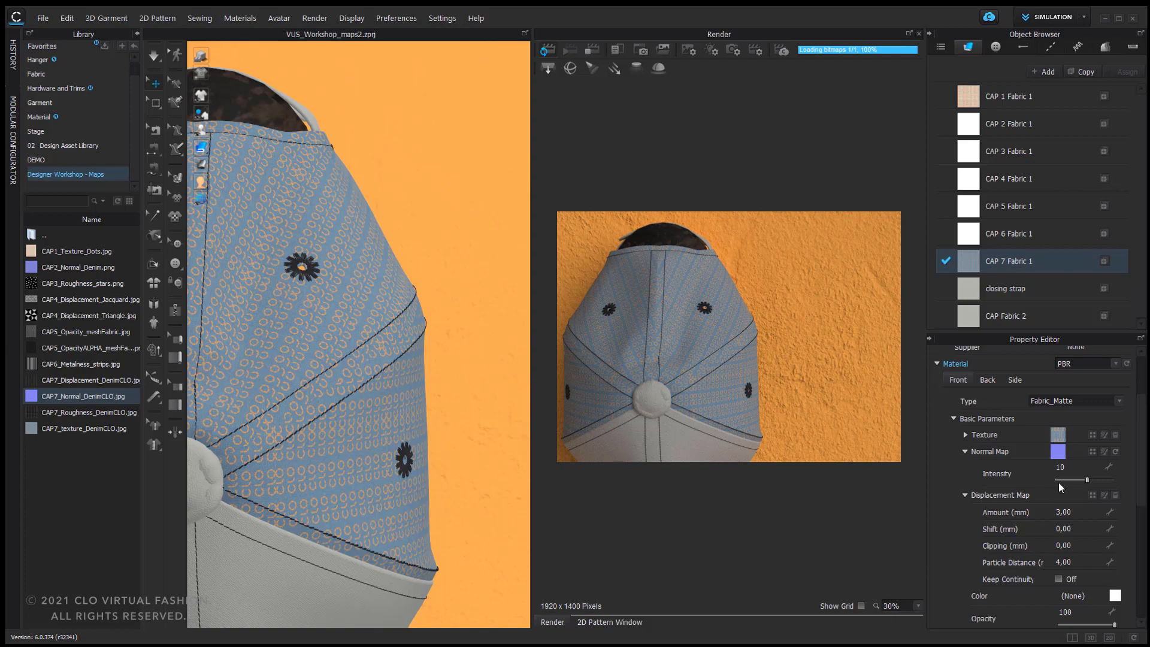
pyautogui.click(1098, 479)
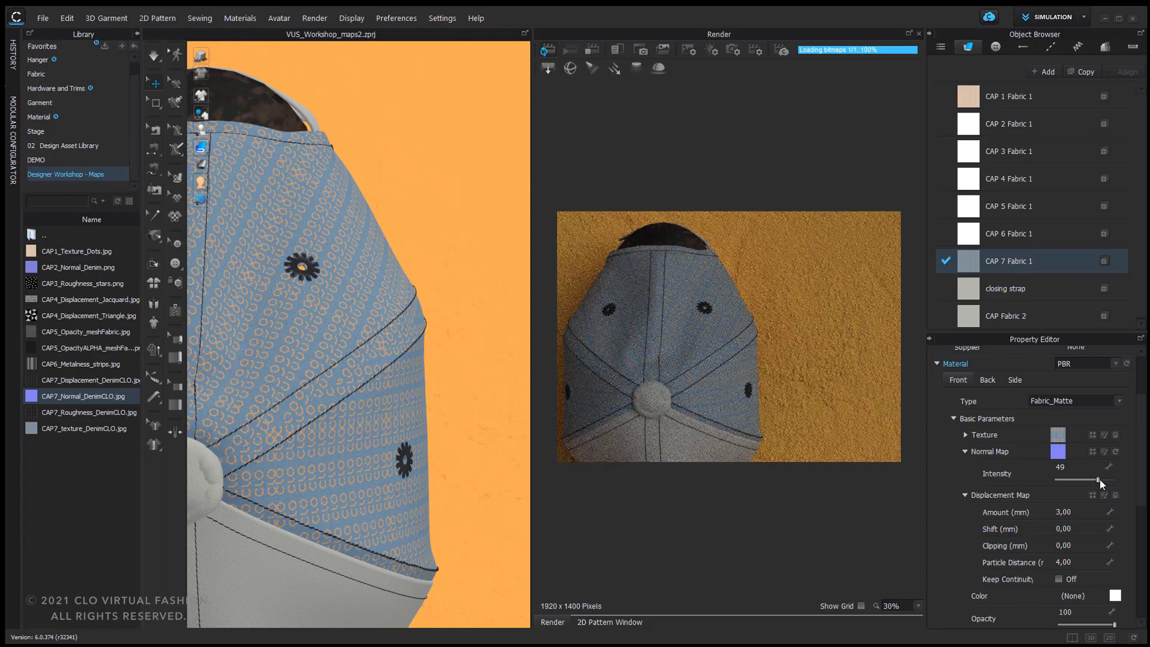
# Apply CAP7_Roughness_DenimCLO.jpg as the roughness map of CAP 7 Fabric 1 with Invert off and a map intensity of 100.
pyautogui.scroll(-5, 1100, 479)
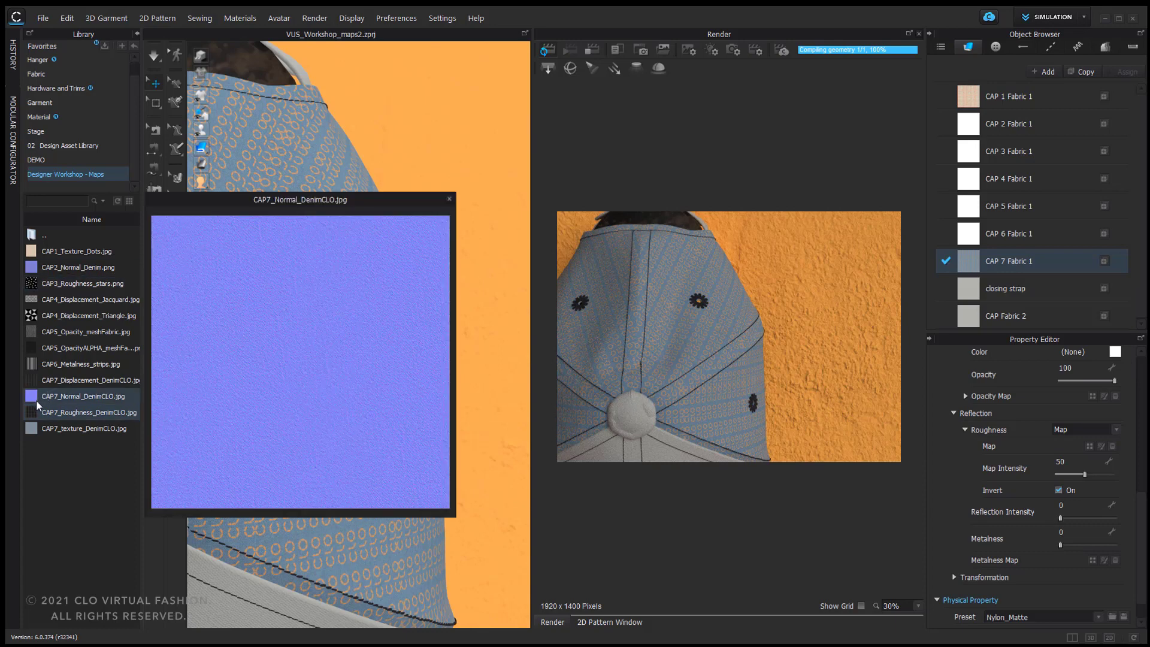
pyautogui.moveTo(66, 414); pyautogui.dragTo(1034, 394)
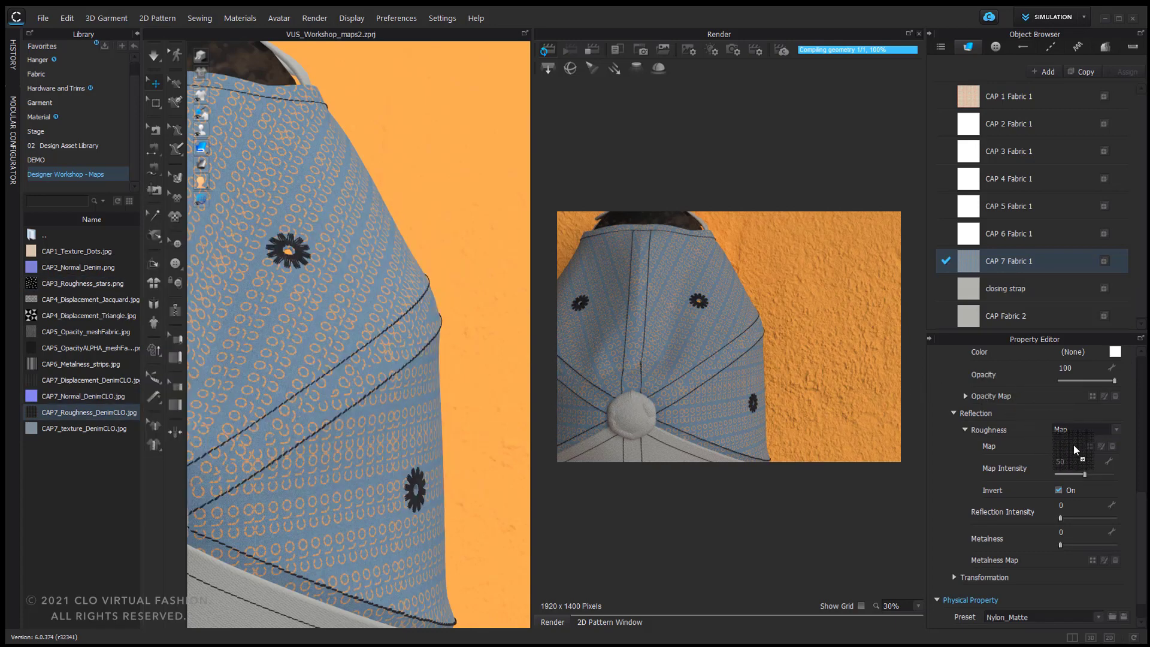
pyautogui.moveTo(1081, 443); pyautogui.dragTo(1081, 443)
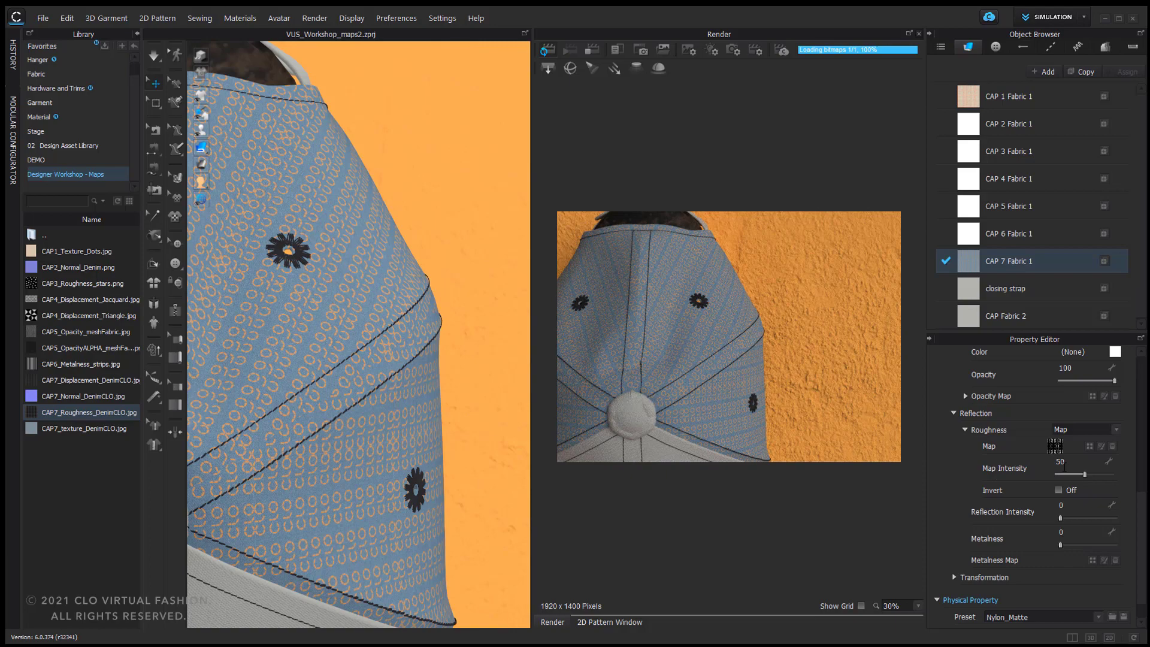
pyautogui.moveTo(1088, 472); pyautogui.dragTo(1118, 472)
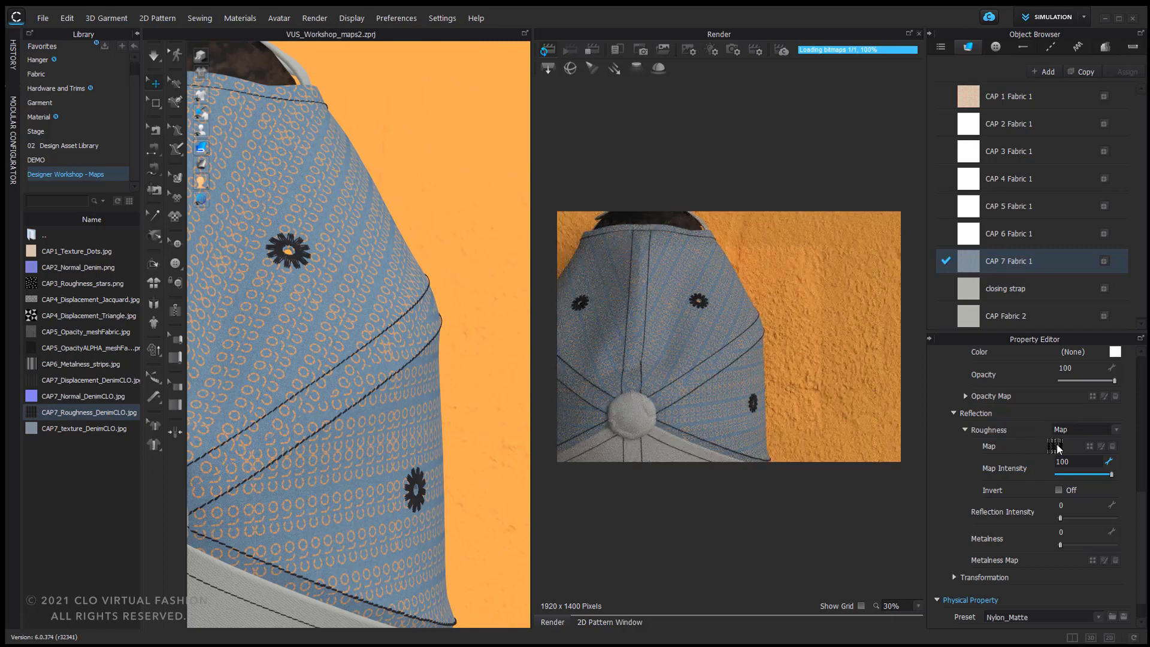
pyautogui.moveTo(29, 410)
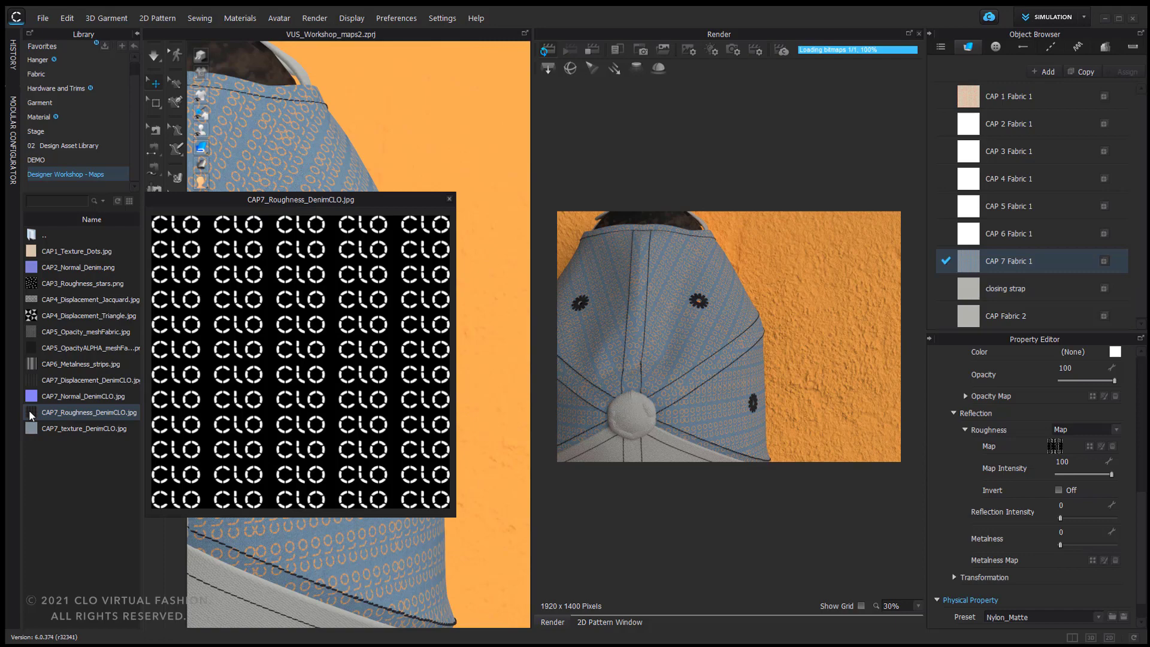
# Set the reflection intensity of CAP 7 Fabric 1 to 52.
pyautogui.scroll(5, 397, 420)
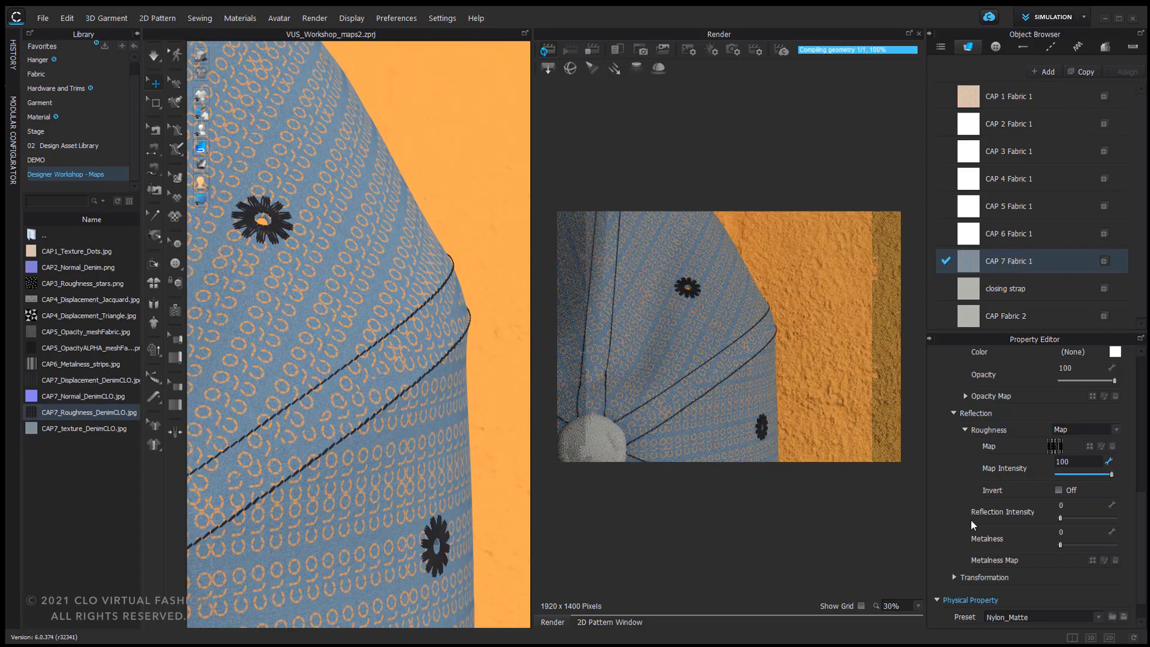
pyautogui.moveTo(1061, 516); pyautogui.dragTo(1087, 517)
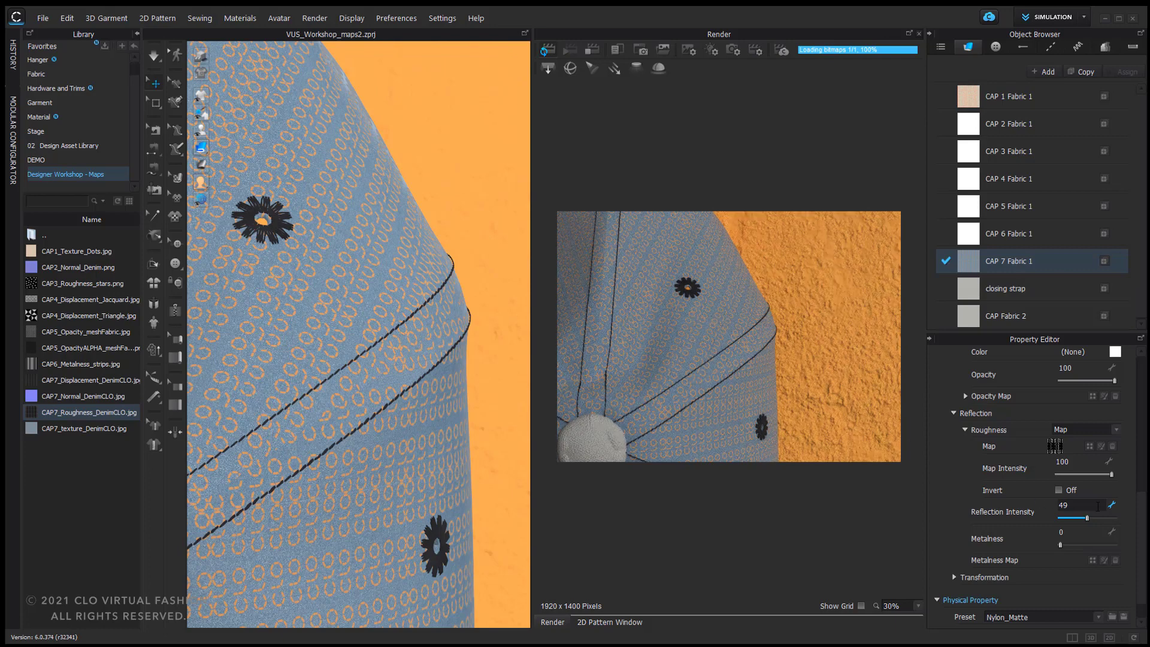
pyautogui.moveTo(1088, 519); pyautogui.dragTo(1089, 520)
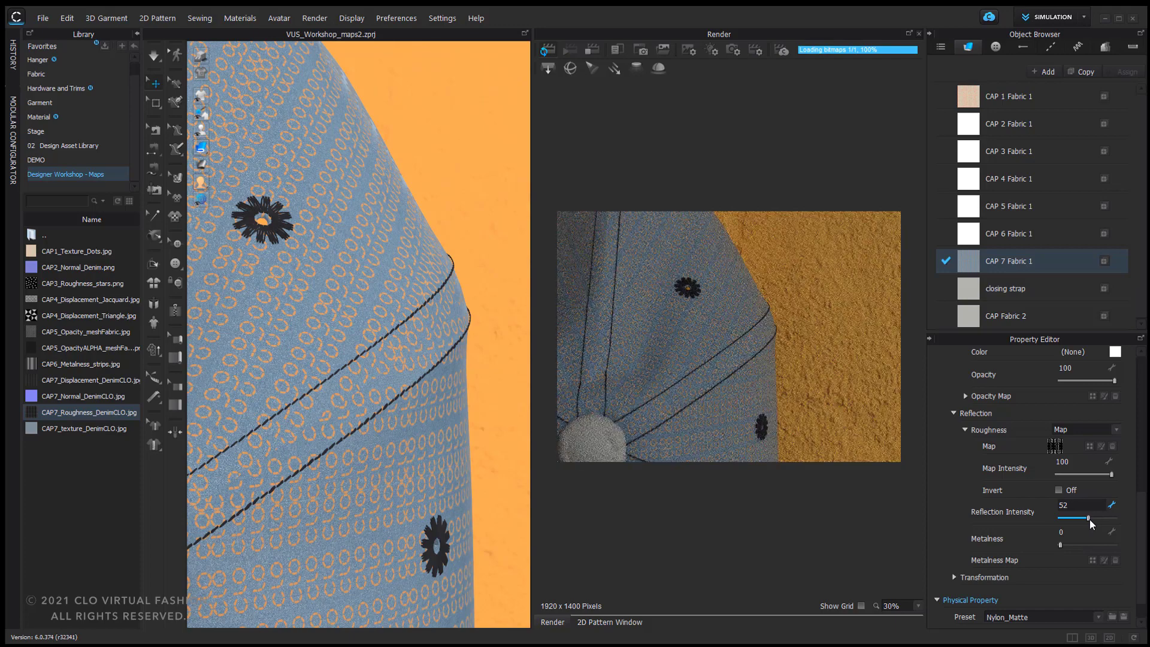
# Preview CAP7_Displacement_DenimCLO.jpg and apply it as the displacement map of CAP 7 Fabric 1.
pyautogui.moveTo(311, 474); pyautogui.dragTo(393, 372, button='right')
pyautogui.moveTo(32, 387)
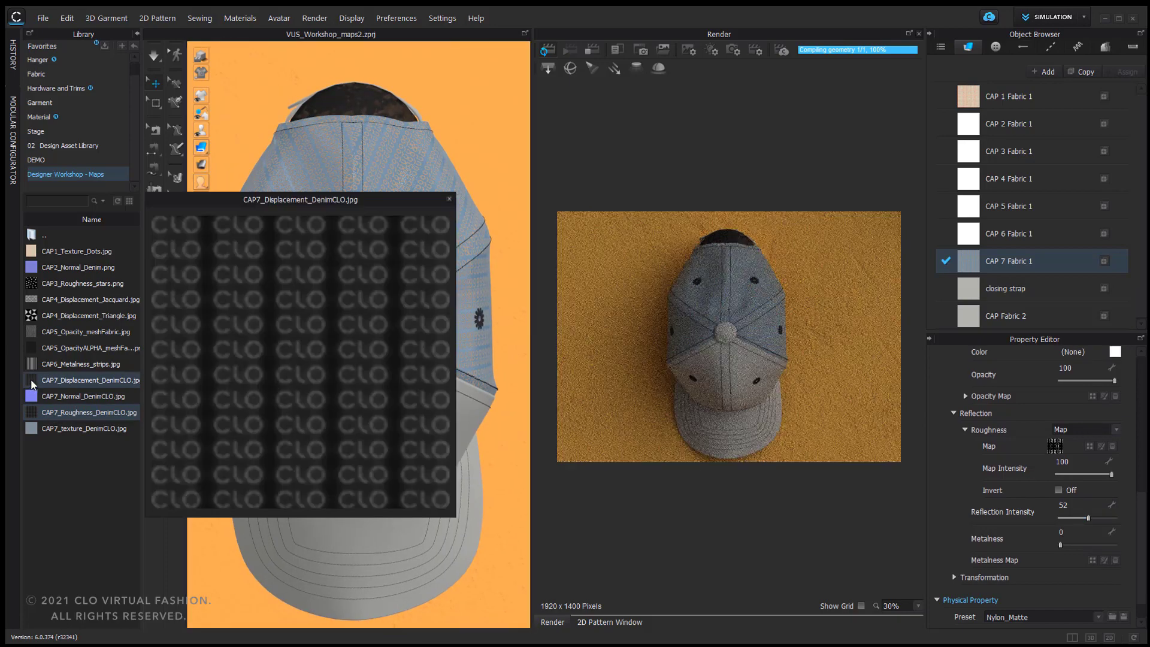
pyautogui.click(32, 387)
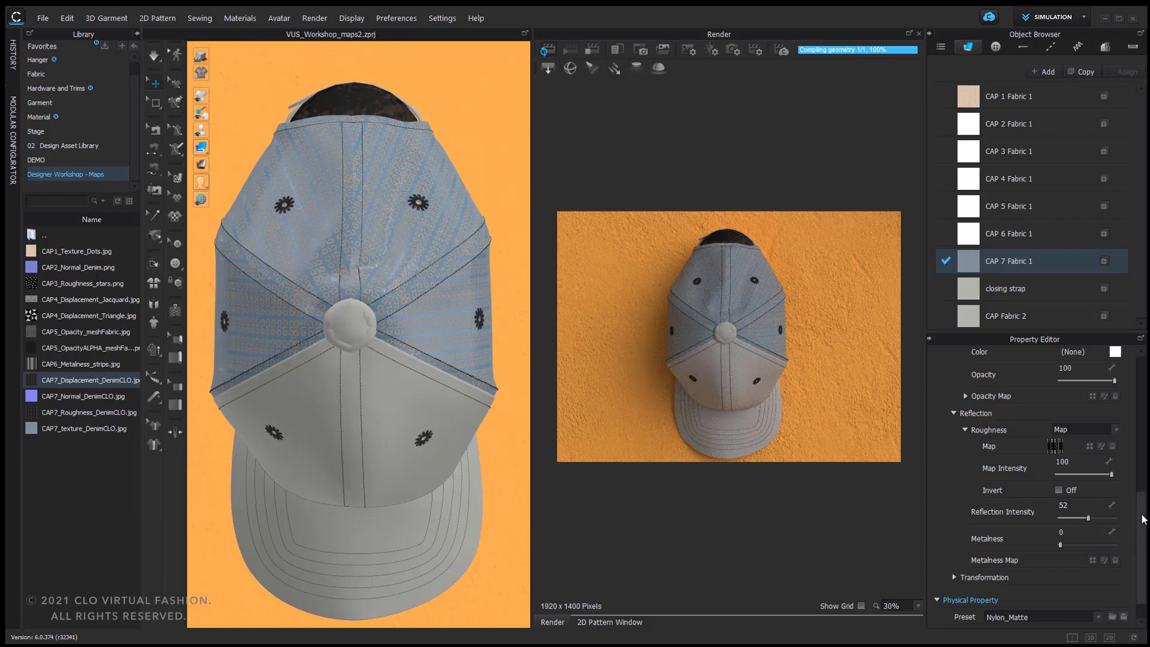
pyautogui.scroll(5, 1135, 457)
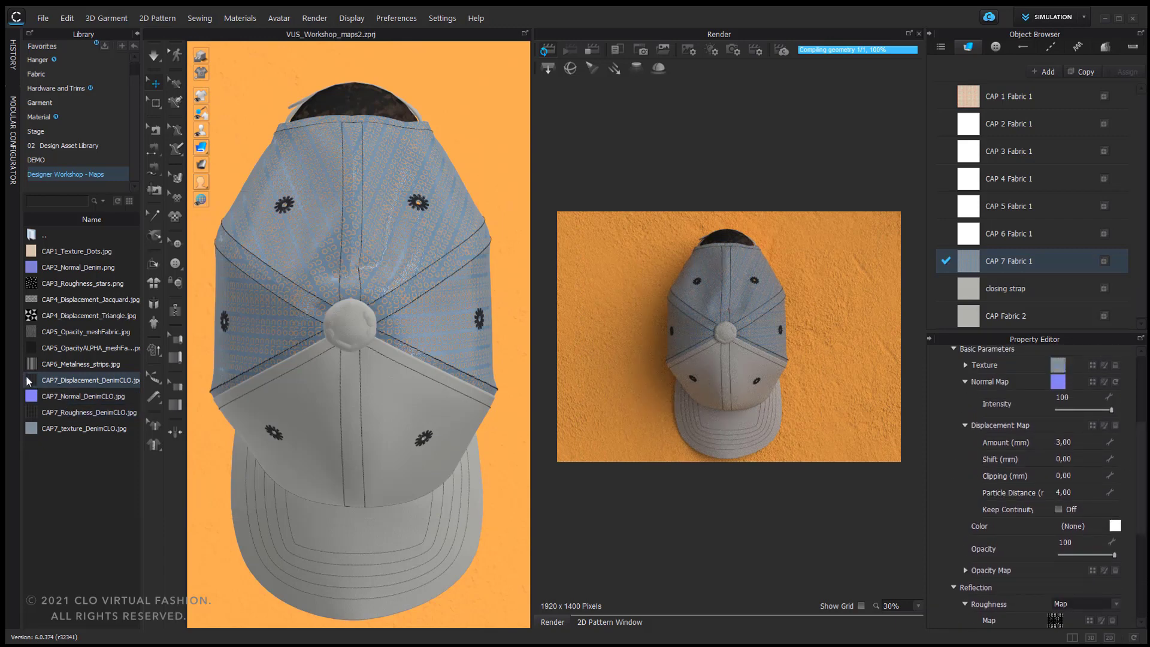
pyautogui.moveTo(29, 381)
pyautogui.moveTo(187, 364); pyautogui.dragTo(1088, 422)
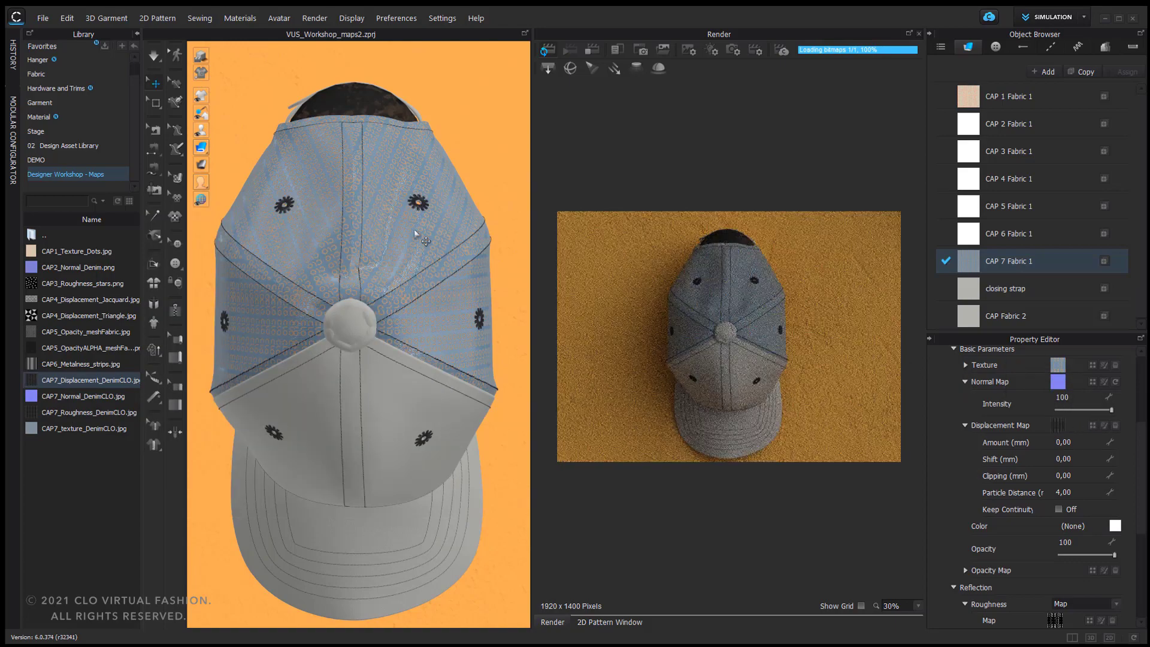
# Set the displacement amount of CAP 7 Fabric 1 to 1 mm.
pyautogui.scroll(2, 395, 305)
pyautogui.moveTo(30, 380)
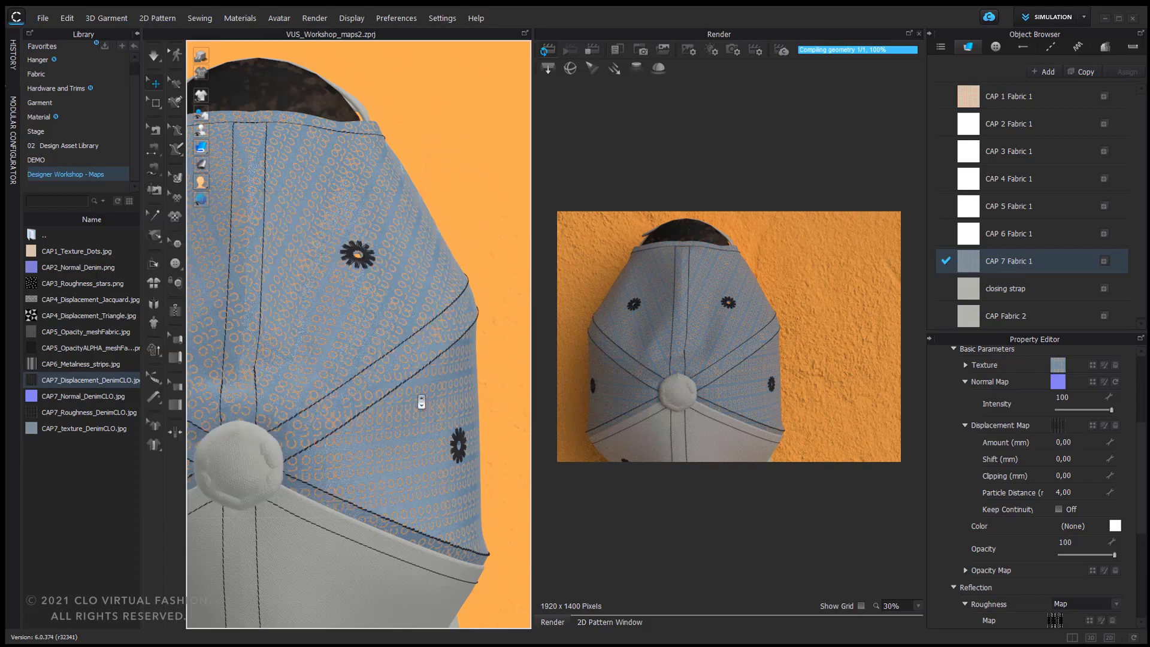
pyautogui.scroll(5, 421, 401)
pyautogui.scroll(5, 778, 373)
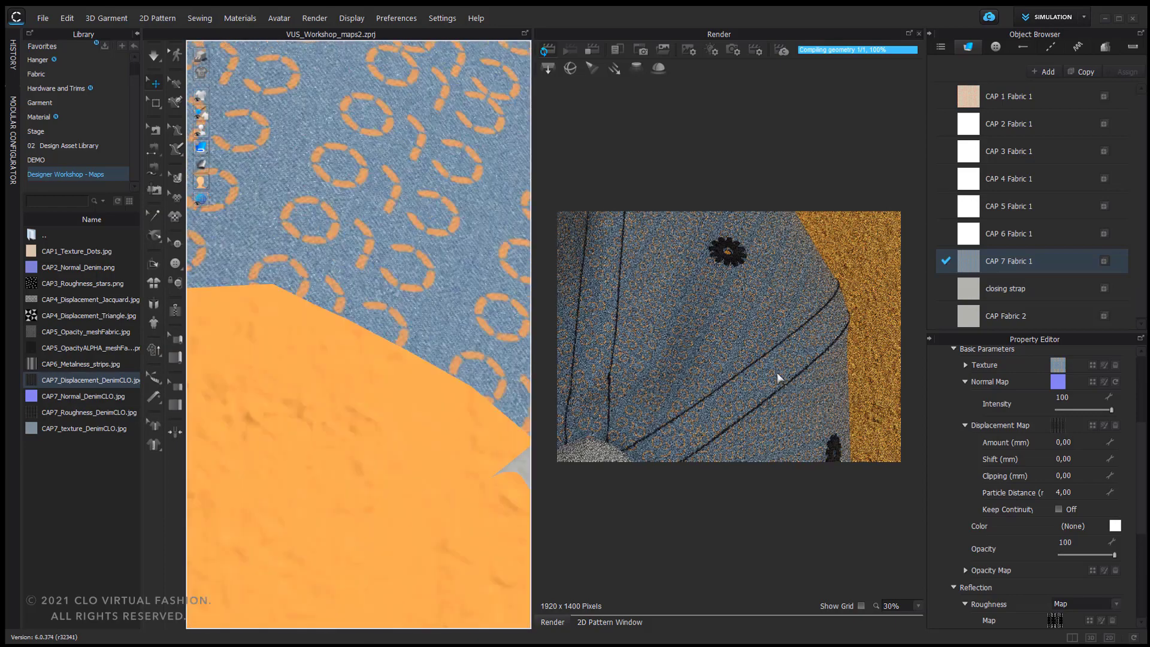
pyautogui.scroll(2, 777, 373)
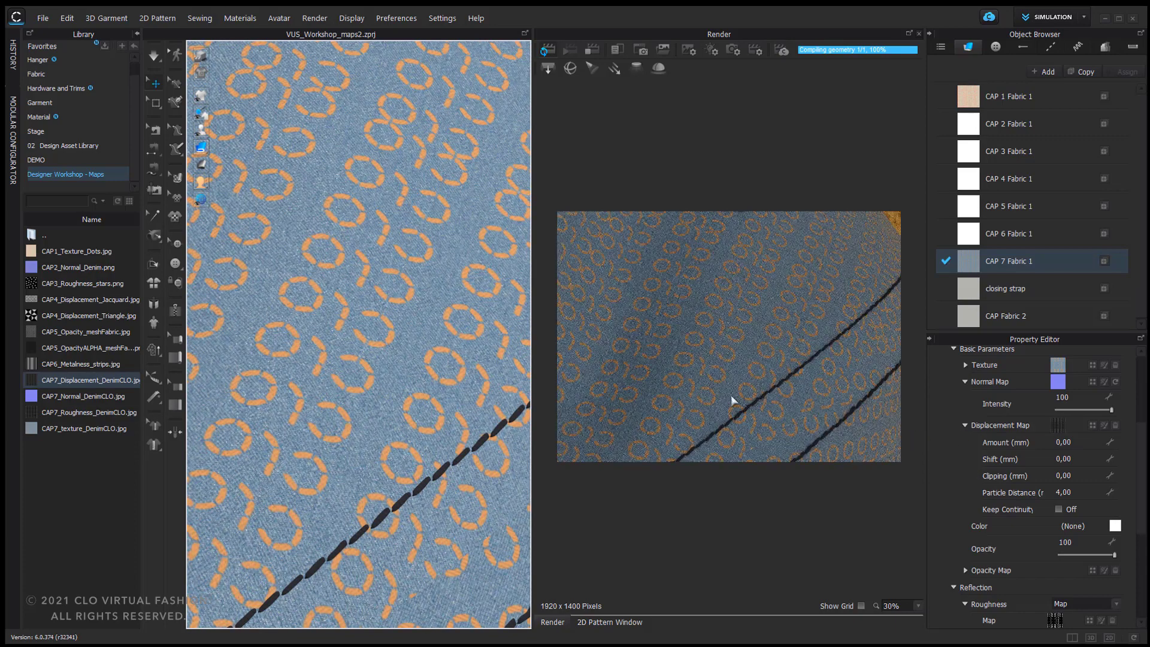
pyautogui.click(1063, 442)
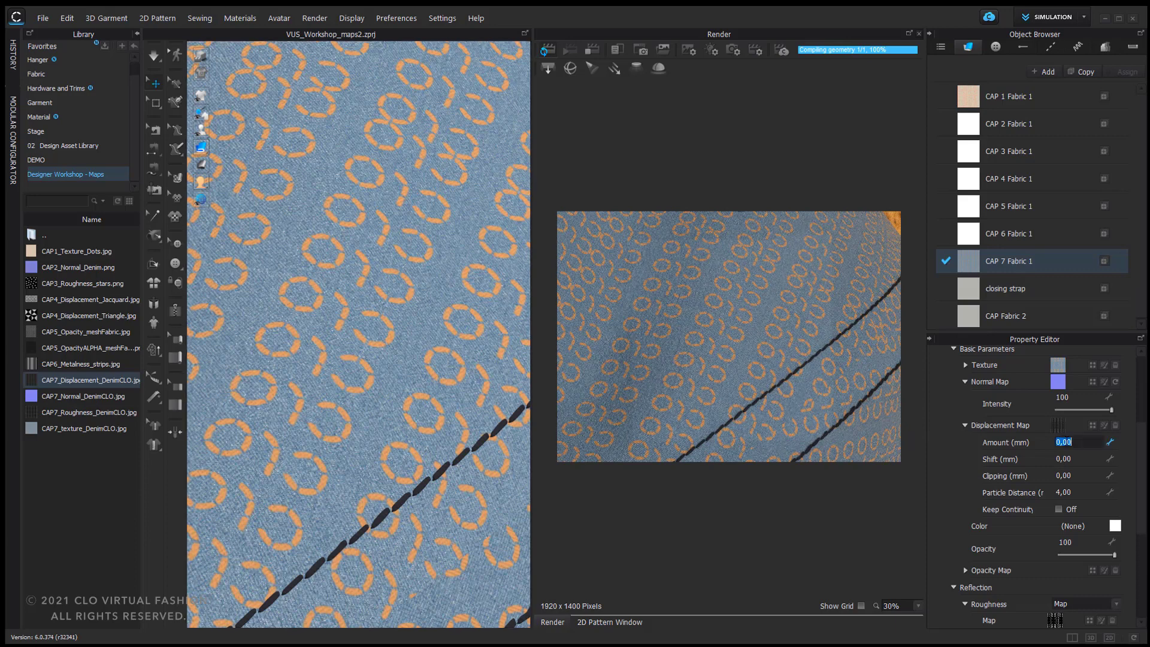
pyautogui.press('BackSpace')
pyautogui.press('Return')
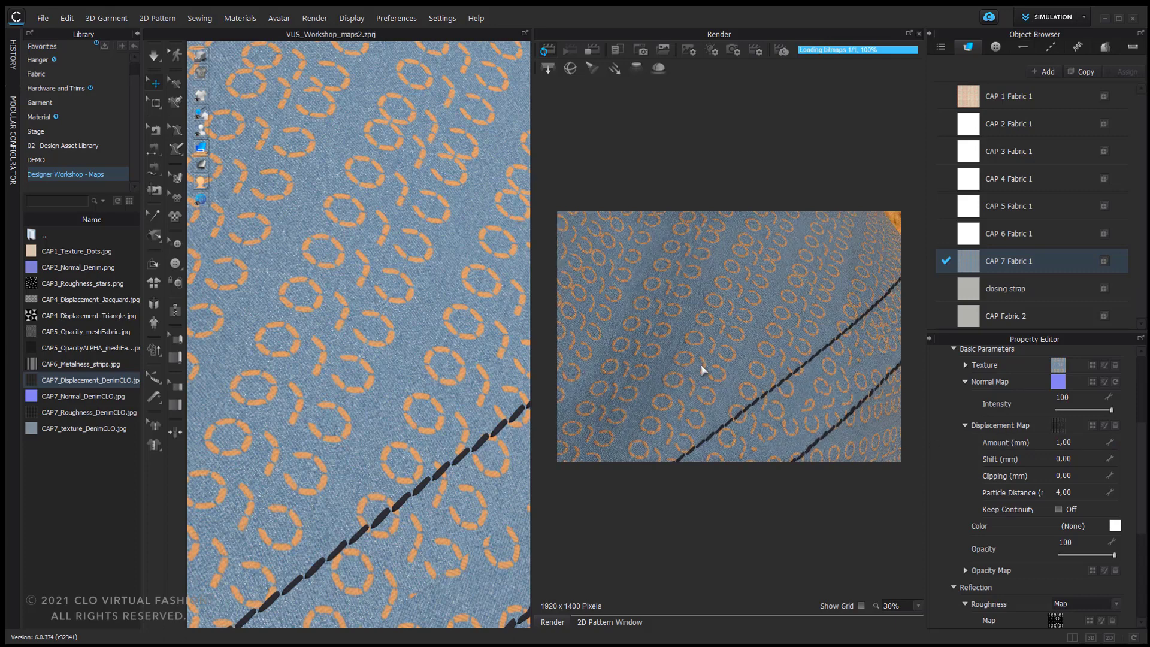
# Try a displacement amount of 10 mm on CAP 7 Fabric 1 to exaggerate the relief in the render.
pyautogui.click(1062, 442)
pyautogui.write('10')
pyautogui.press('Return')
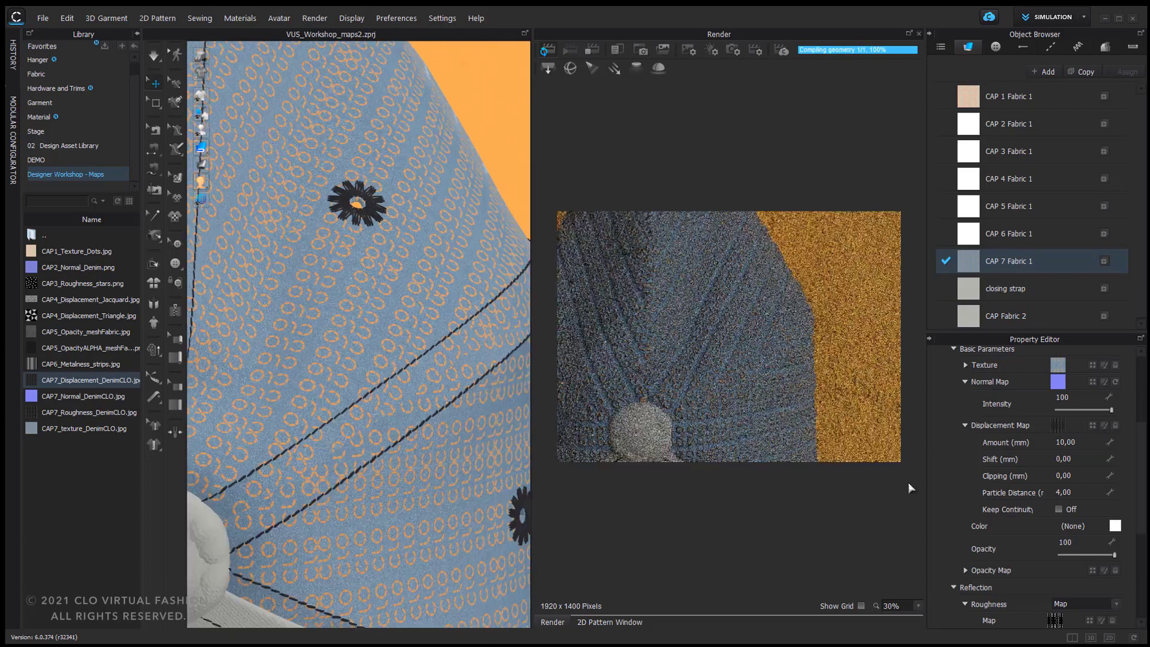
# Set the displacement amount of CAP 7 Fabric 1 to 2 mm.
pyautogui.click(1078, 442)
pyautogui.press('BackSpace')
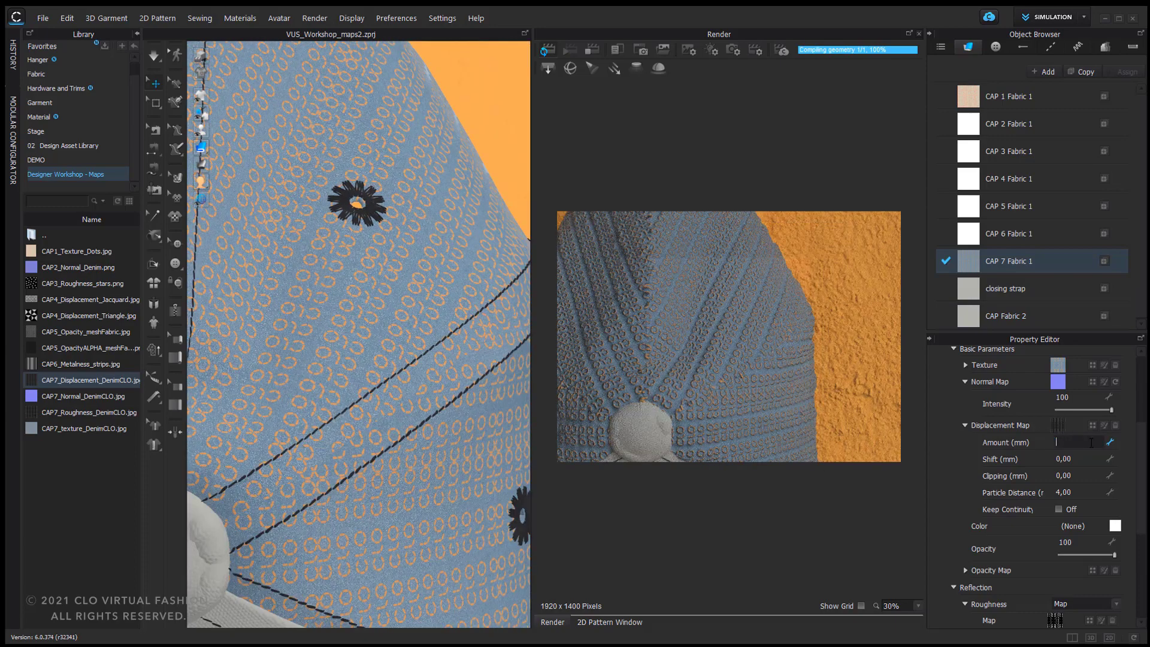
pyautogui.write('2')
pyautogui.press('Return')
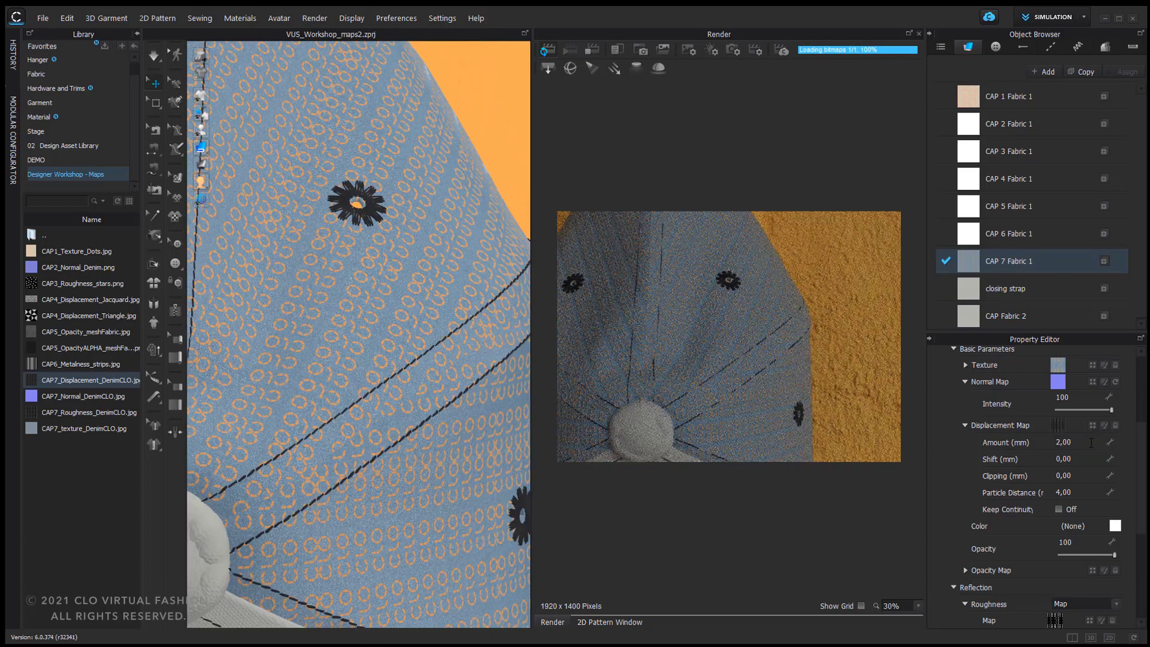
# Examine all the caps together in the garment view and the live render.
pyautogui.scroll(-5, 382, 488)
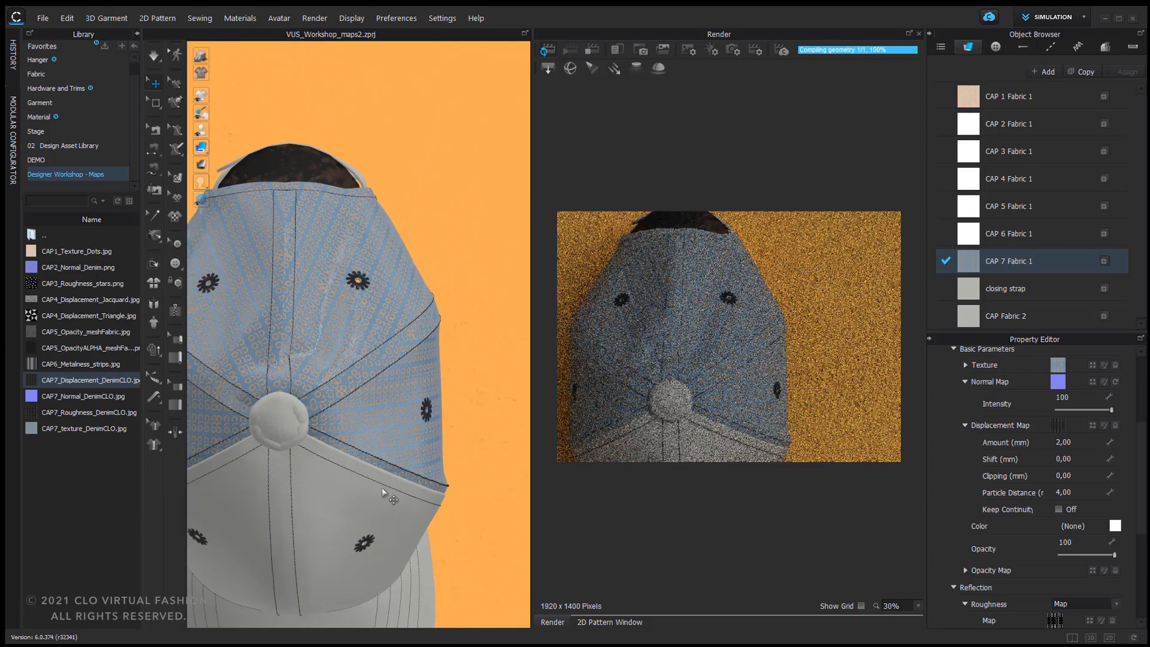
pyautogui.moveTo(382, 488); pyautogui.dragTo(386, 496, button='right')
pyautogui.scroll(-8, 387, 495)
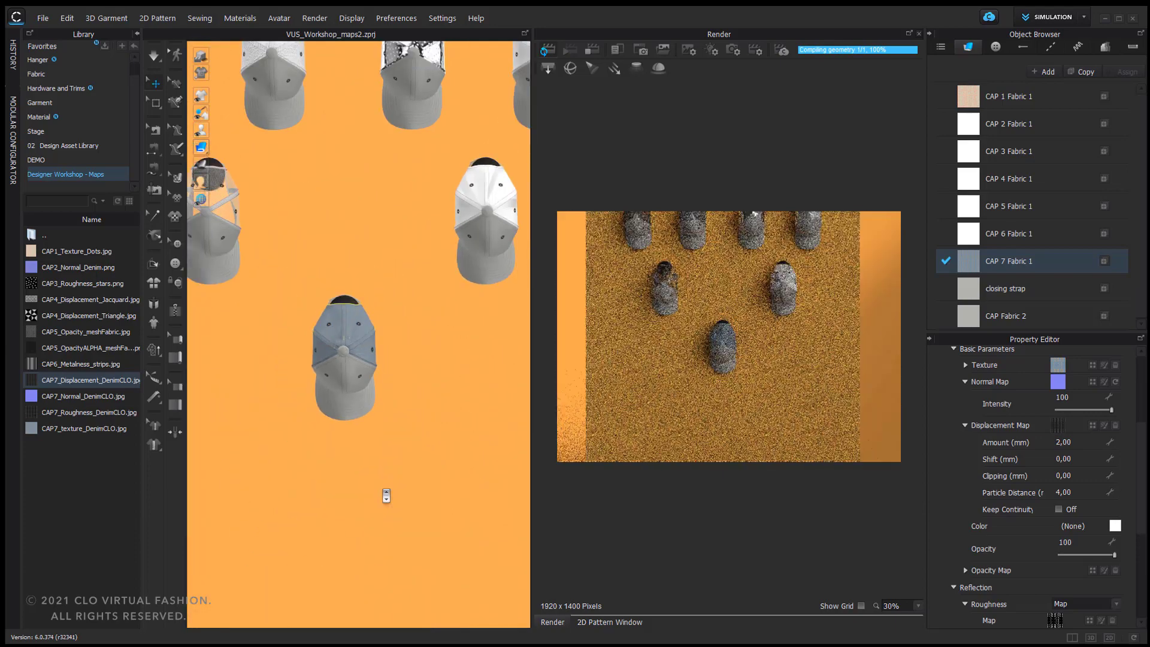
pyautogui.scroll(-2, 386, 496)
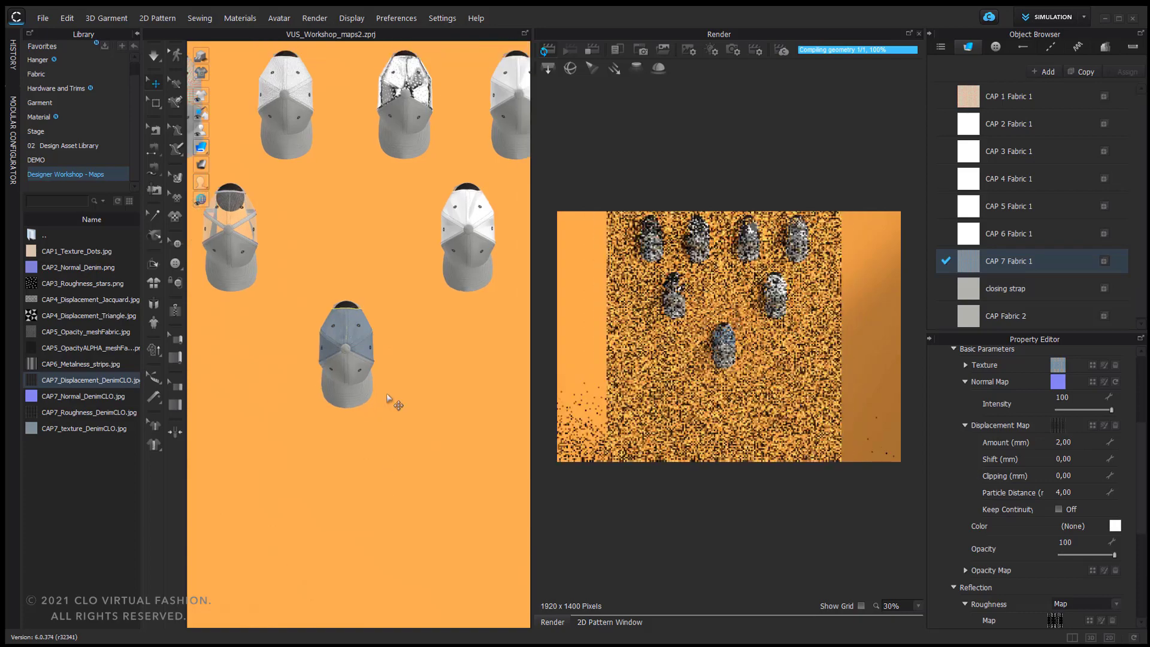
pyautogui.moveTo(390, 401); pyautogui.dragTo(399, 442, button='middle')
pyautogui.scroll(-2, 399, 442)
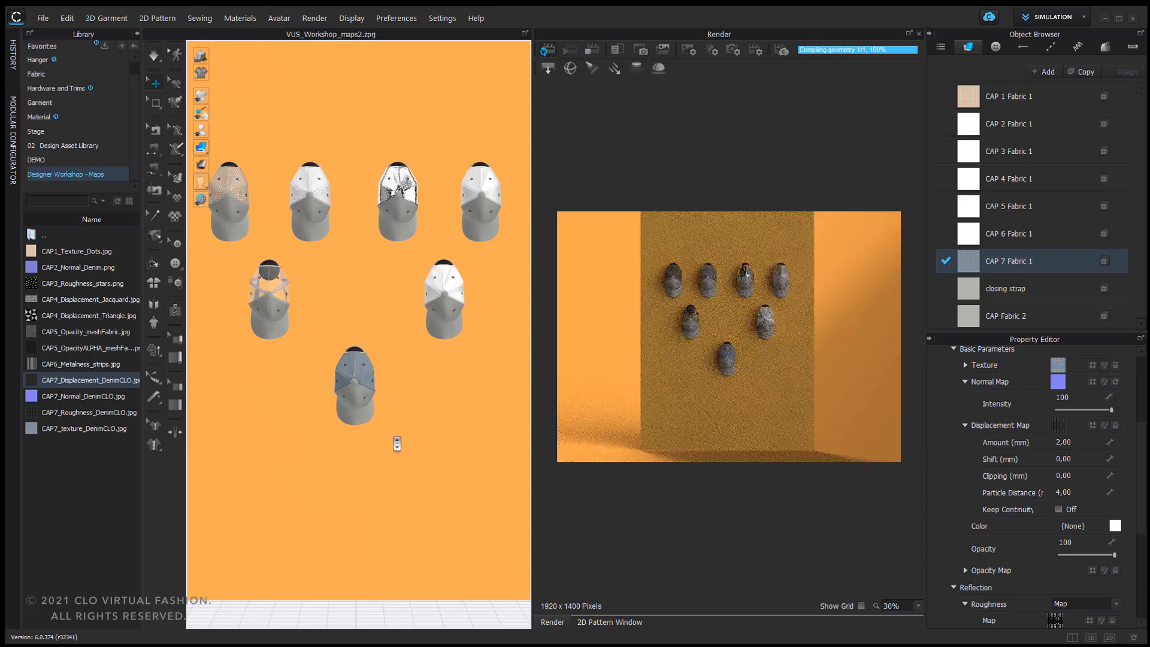